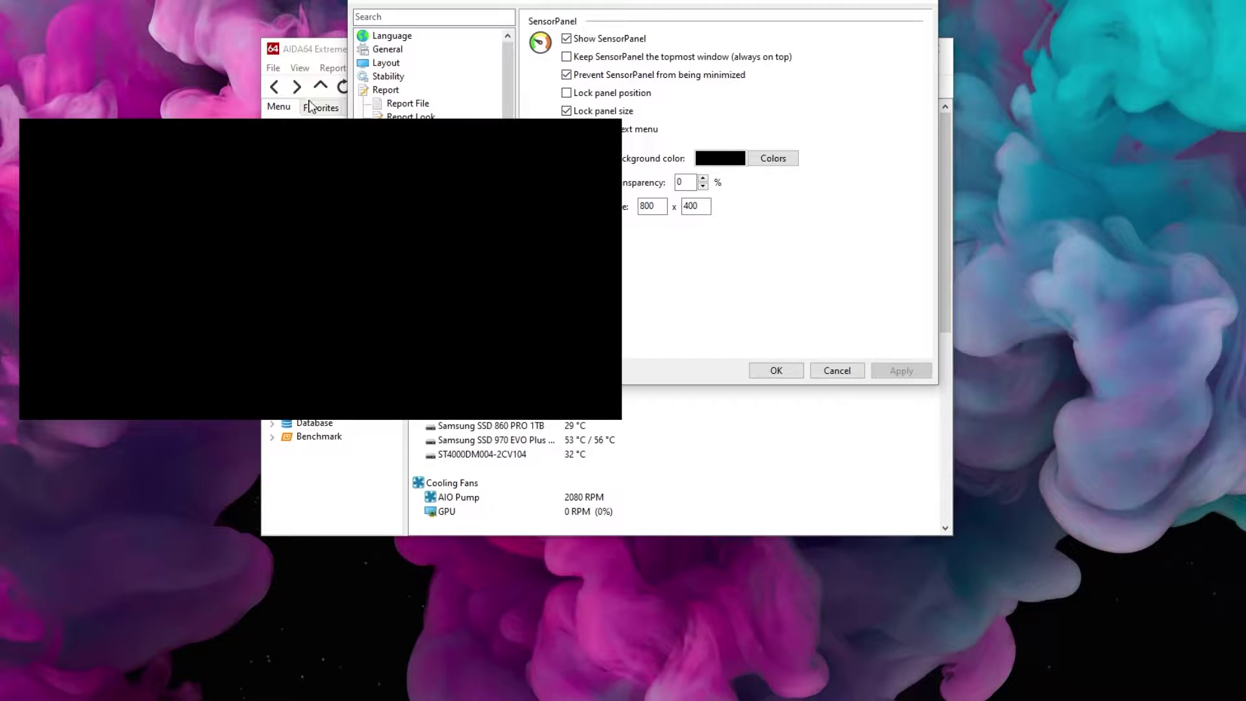
Move the Preferences window clear of the panel and apply a dark blue SensorPanel background colour
drag(557, 3, 861, 65)
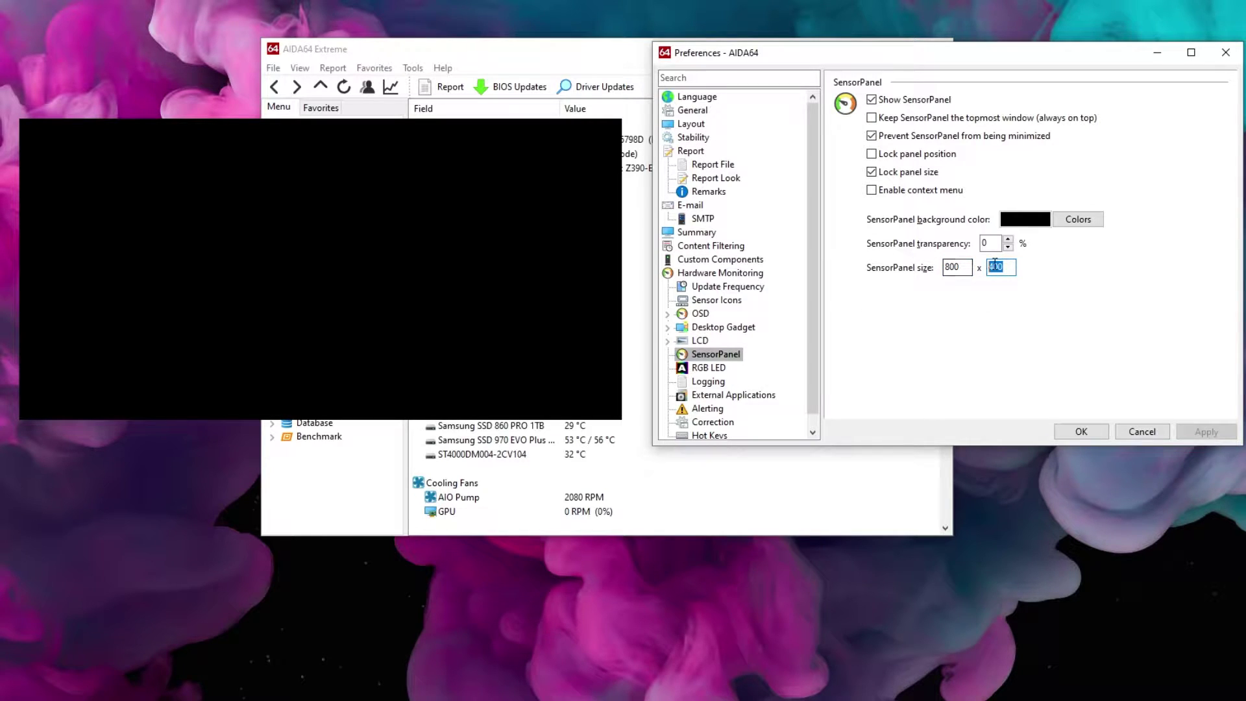
click(1078, 219)
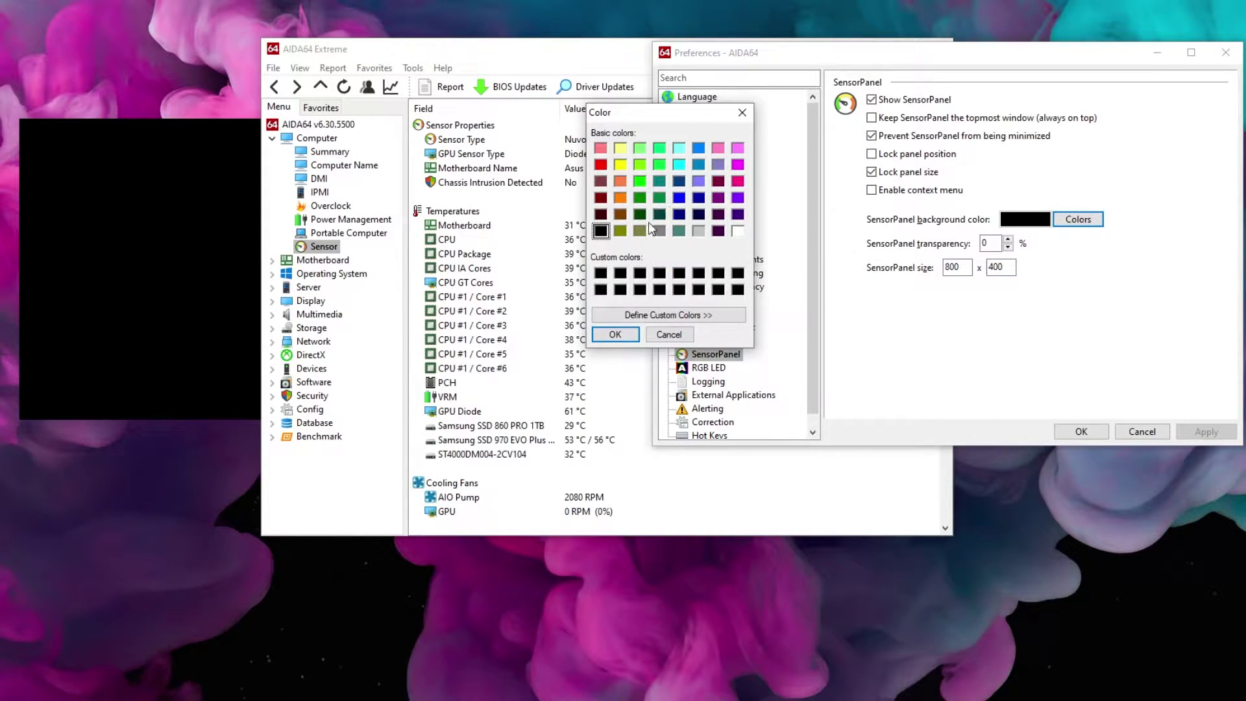
click(625, 337)
click(1197, 431)
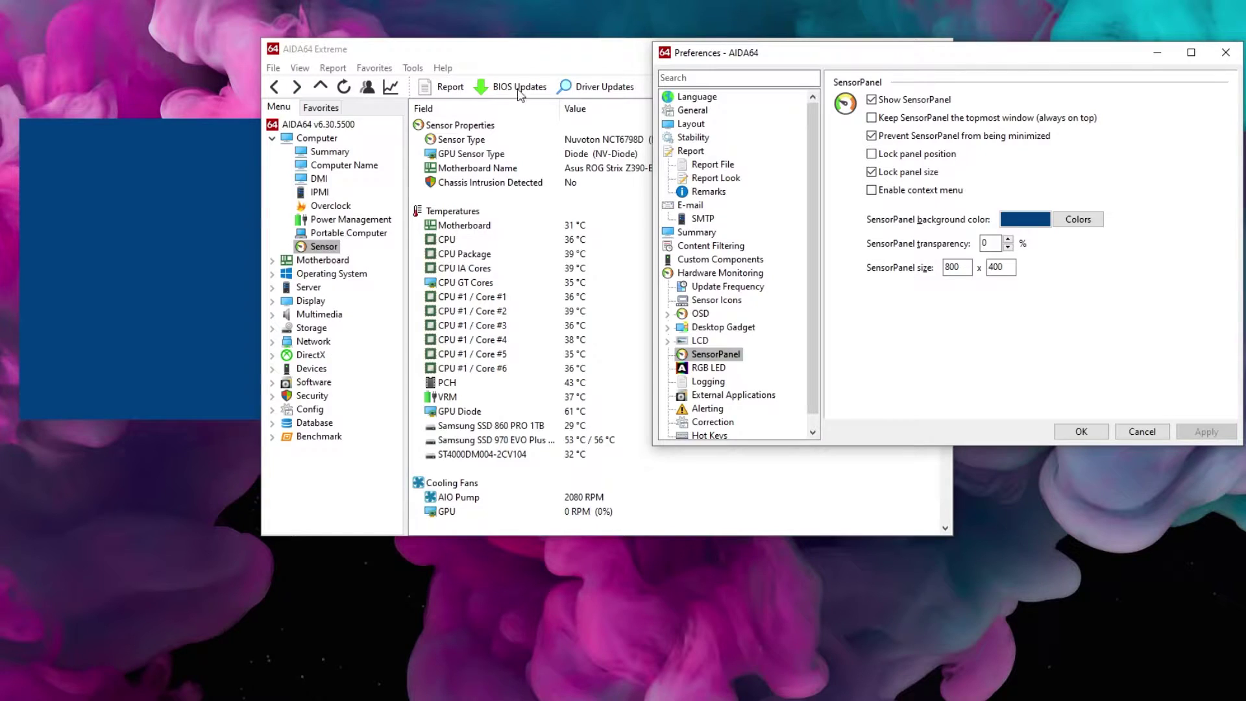
Set the SensorPanel background colour to black and close the preferences
click(1078, 220)
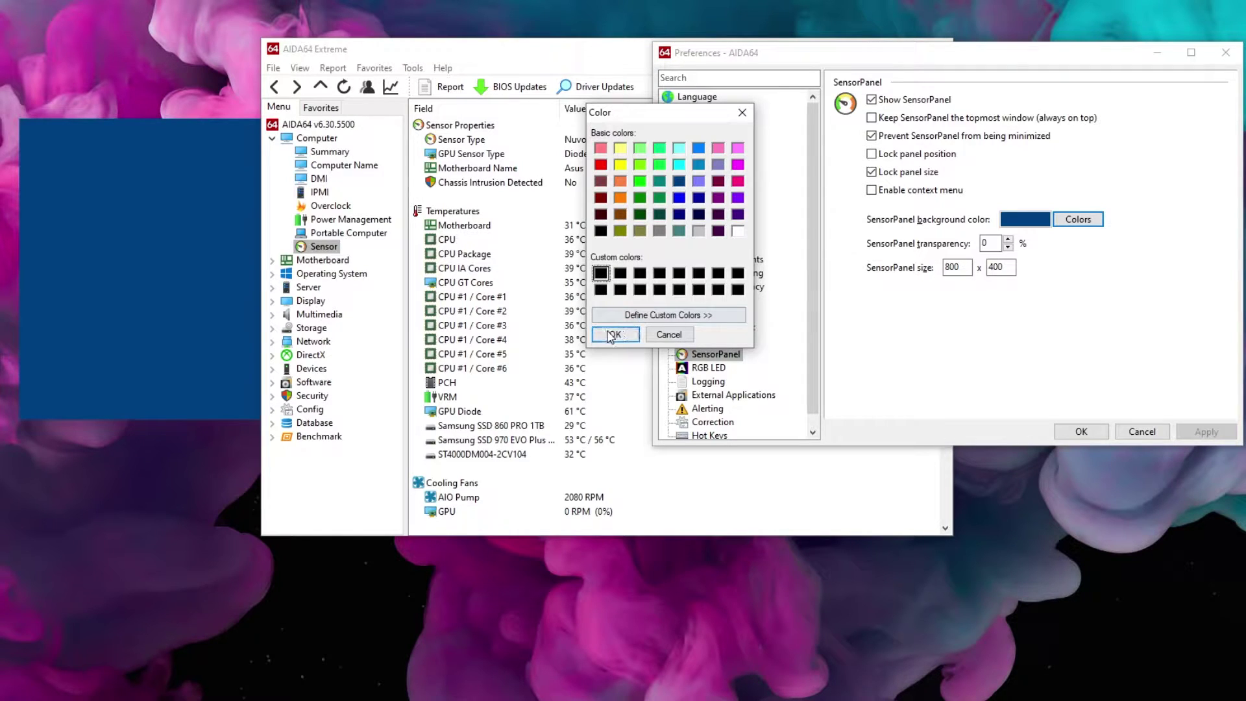
click(610, 335)
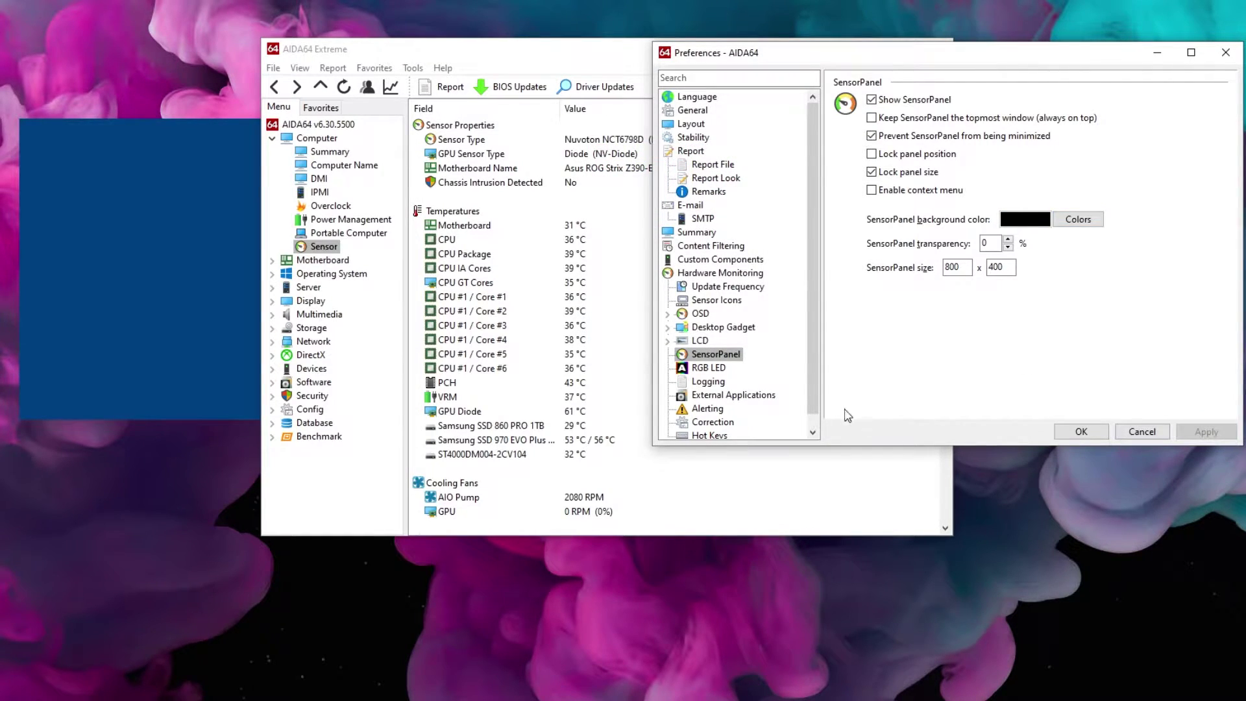
click(1225, 52)
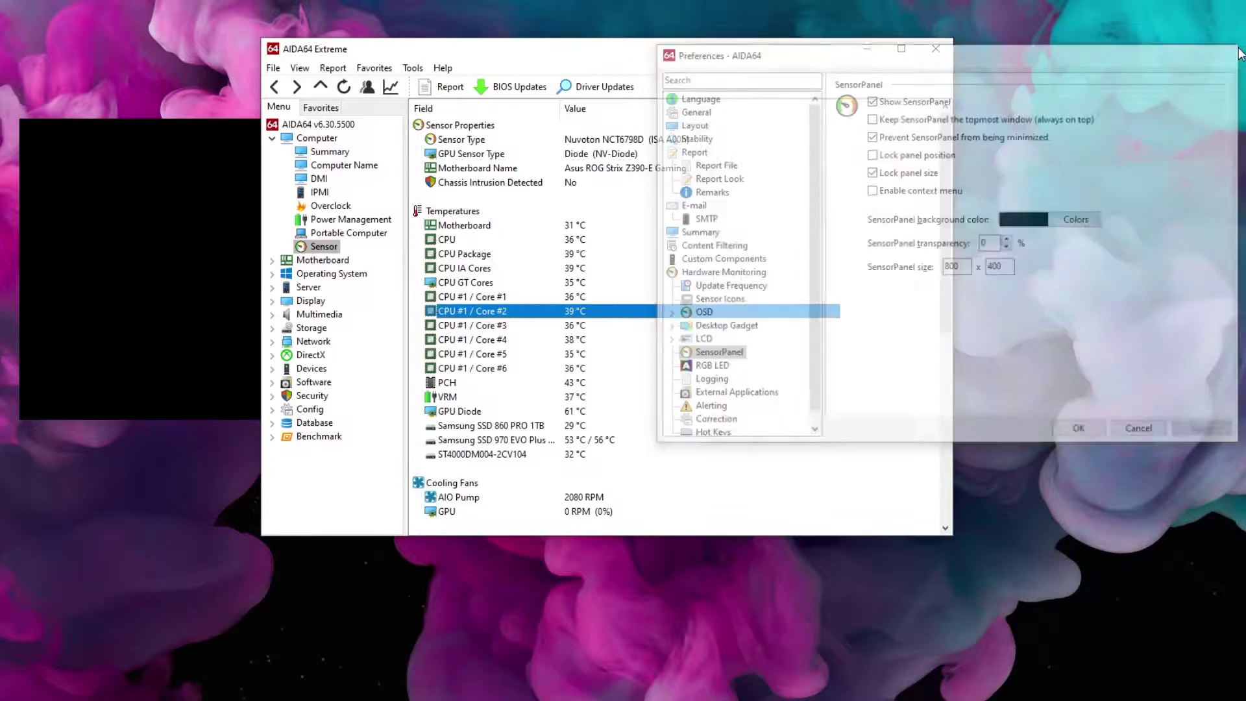
Move the sensor panel around the desktop, leaving it clear of the main window's menus
drag(292, 202, 557, 240)
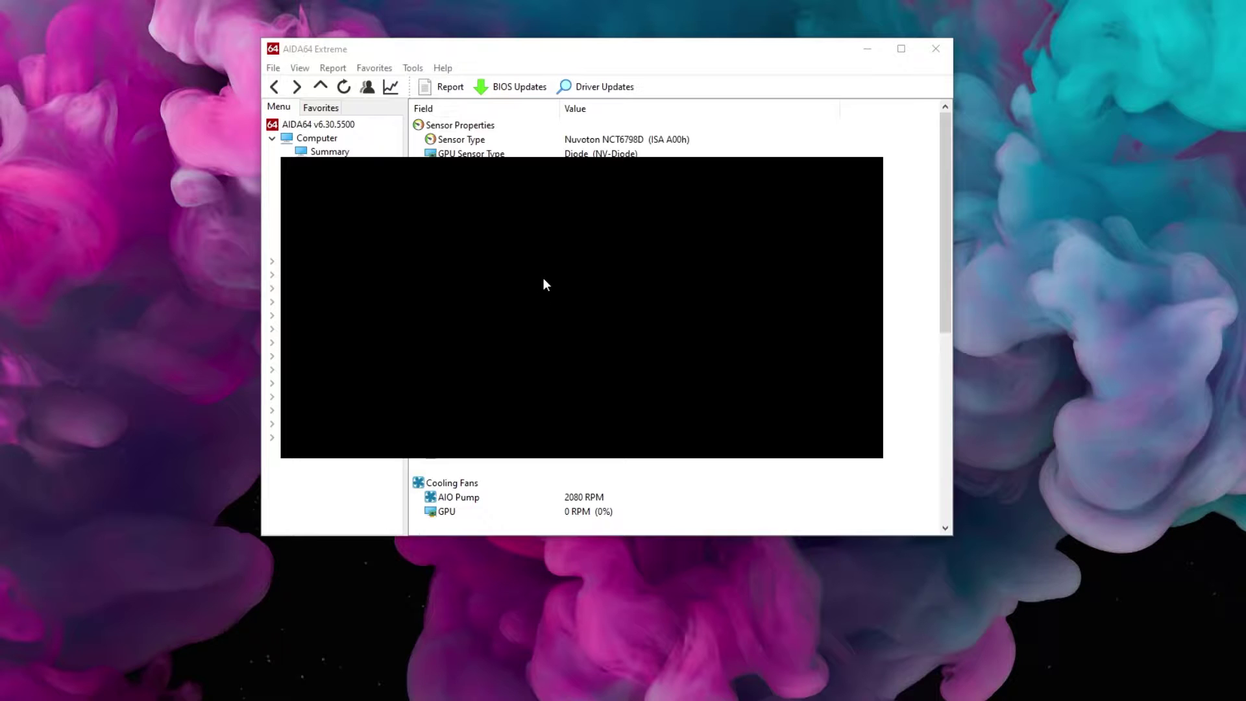
drag(565, 193, 551, 117)
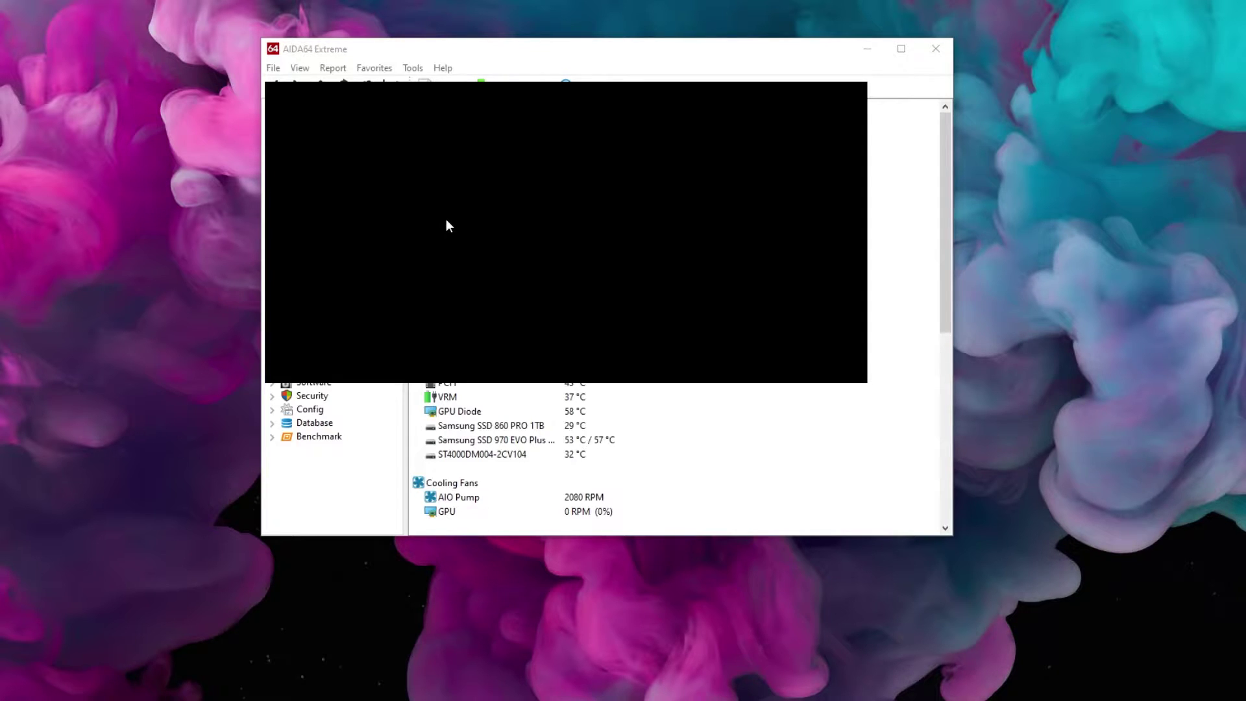
drag(551, 142, 561, 168)
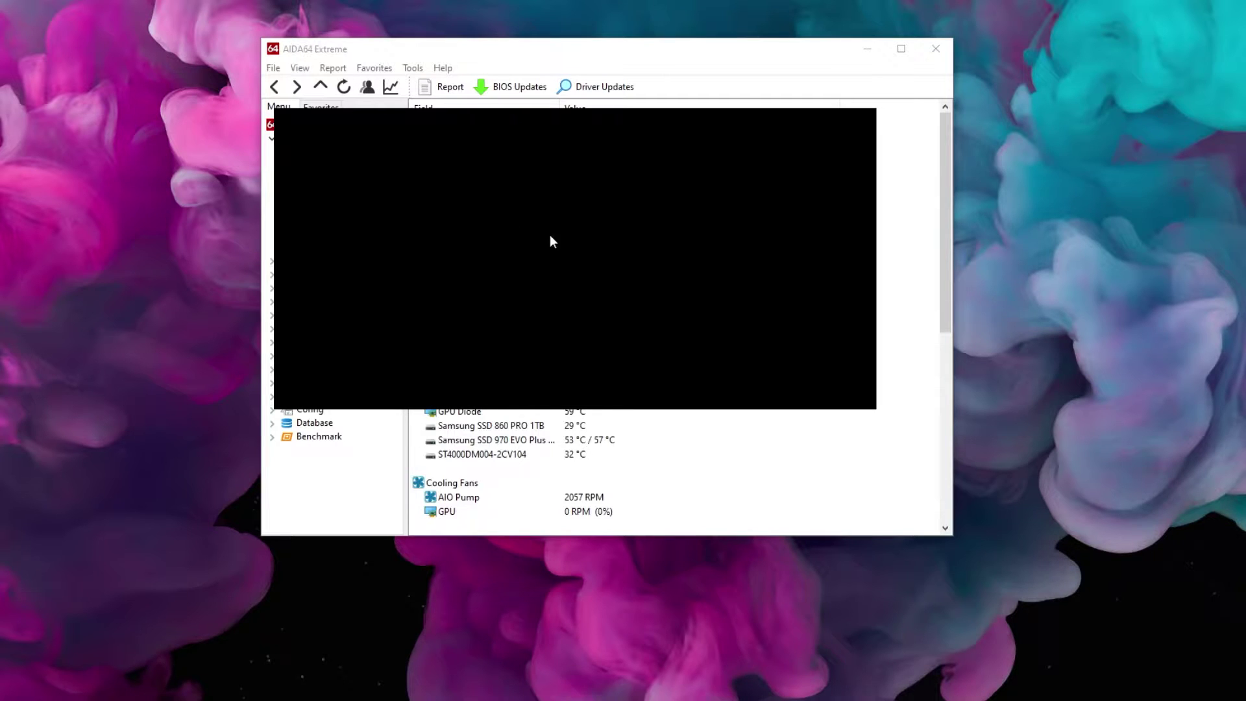
drag(532, 199, 535, 164)
drag(531, 231, 779, 142)
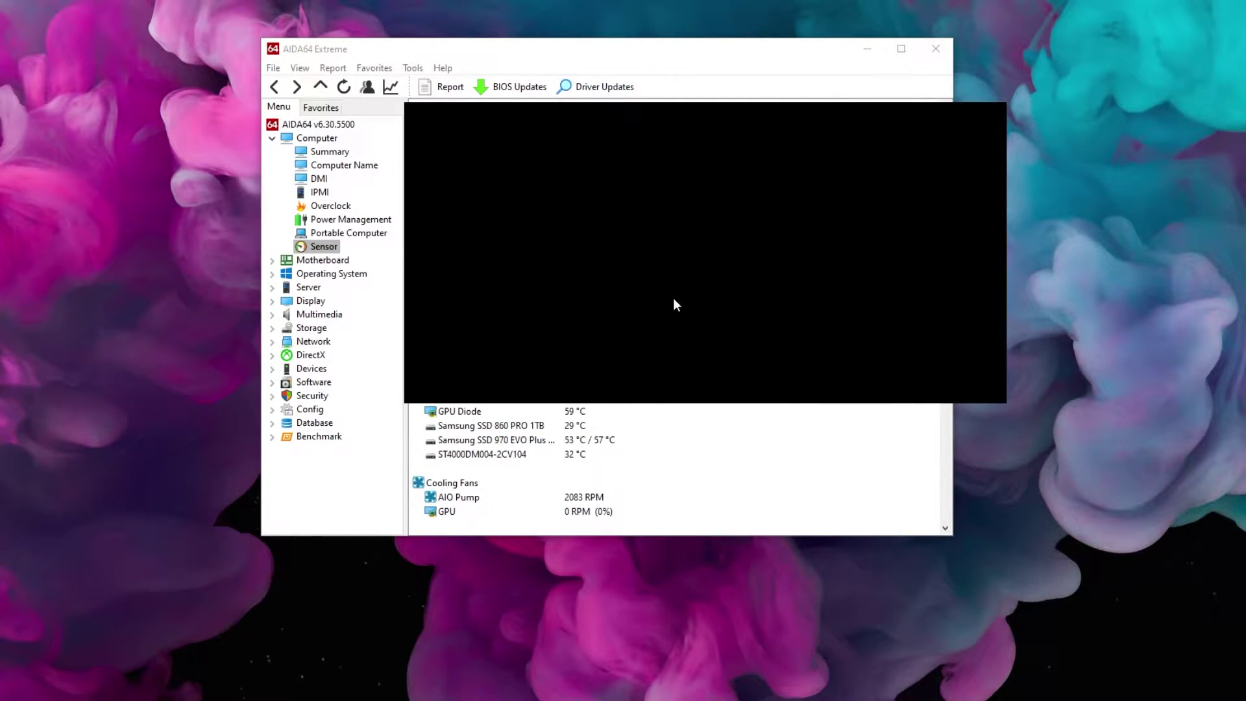
drag(675, 304, 242, 389)
Enable the SensorPanel context menu in the preferences and confirm the change
click(273, 68)
click(305, 85)
click(872, 191)
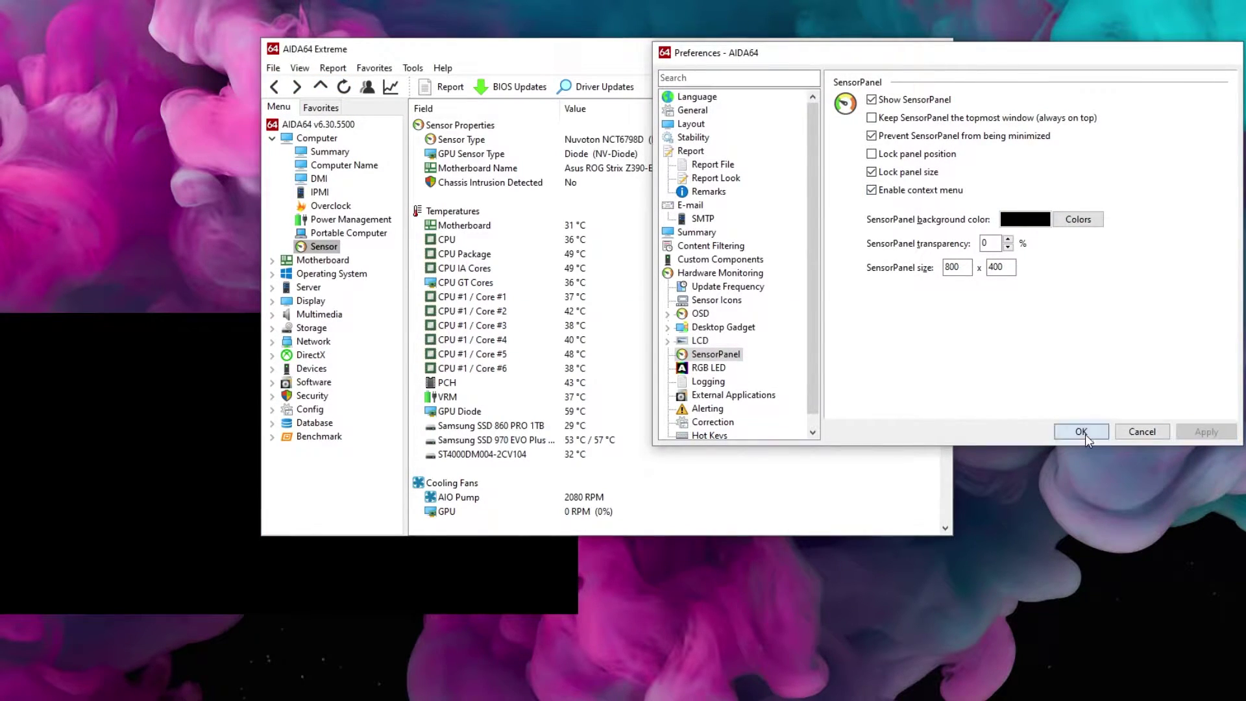
click(1081, 431)
Move the sensor panel toward the middle of the desktop, over the main window
drag(344, 386, 517, 212)
right_click(517, 212)
drag(595, 192, 623, 238)
right_click(623, 238)
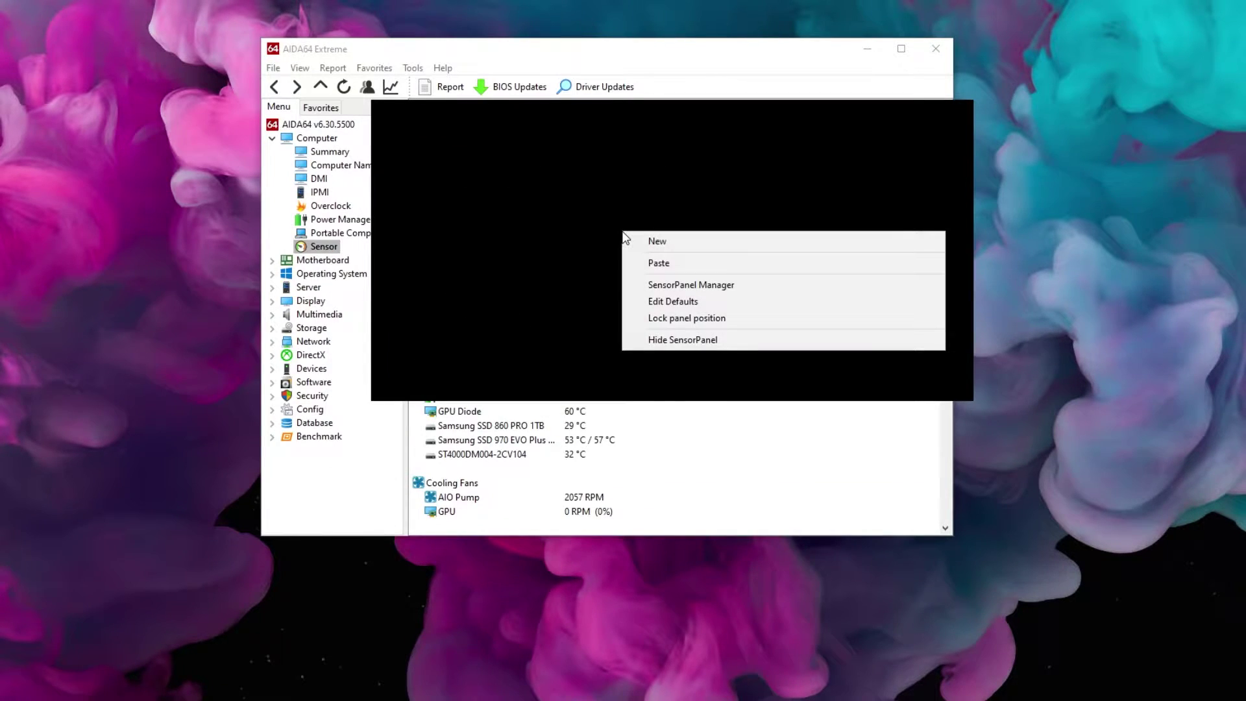
click(659, 241)
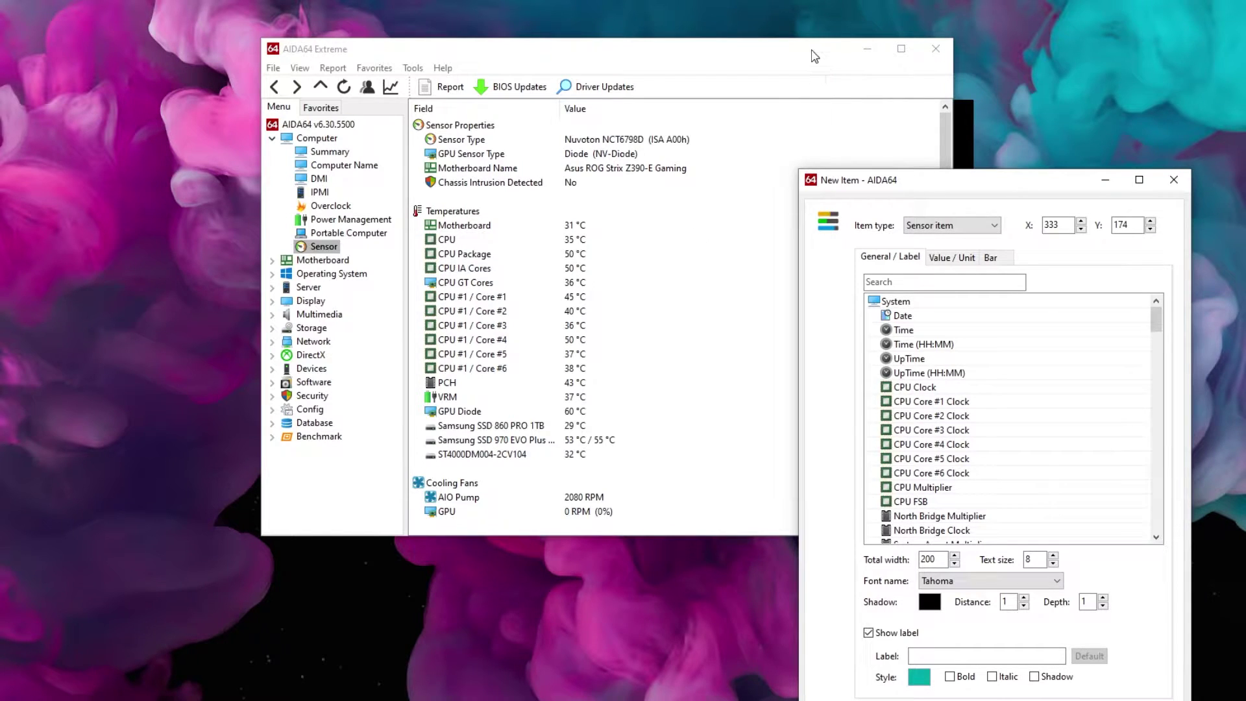
key(Escape)
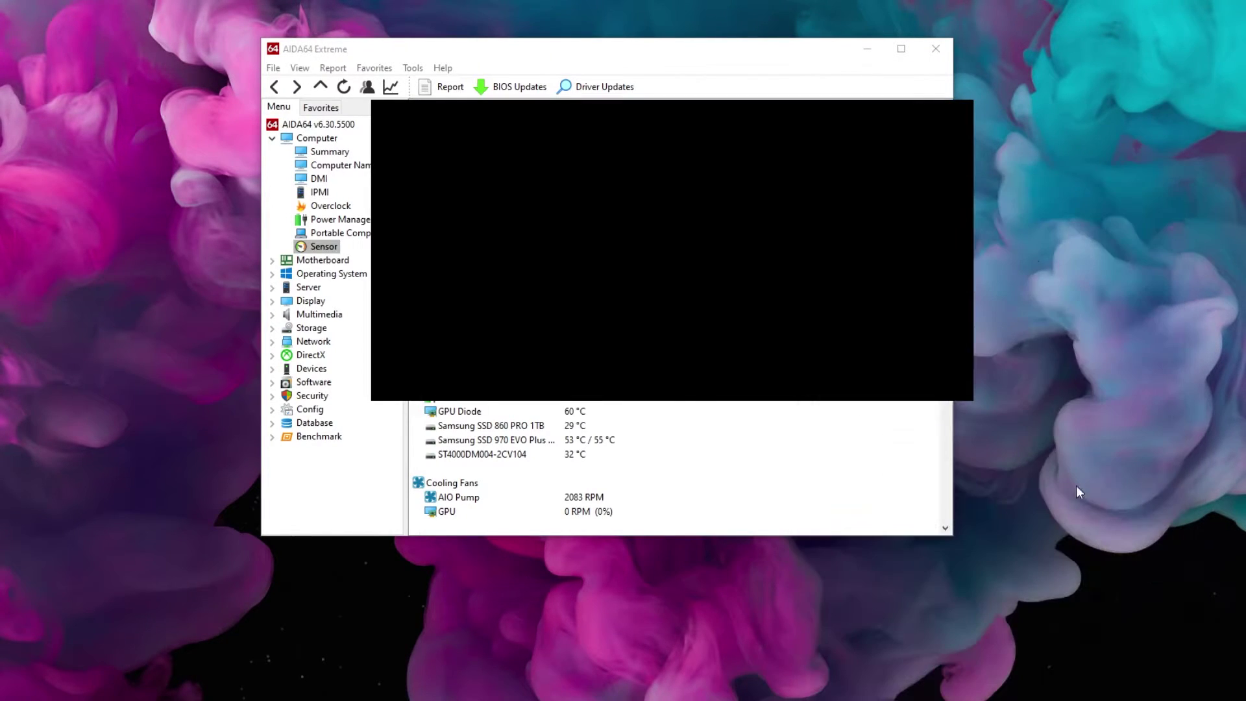
Minimize the main window and add a large black gauge for the CPU Package temperature with a 0 to 100 range
click(873, 51)
right_click(738, 233)
click(785, 245)
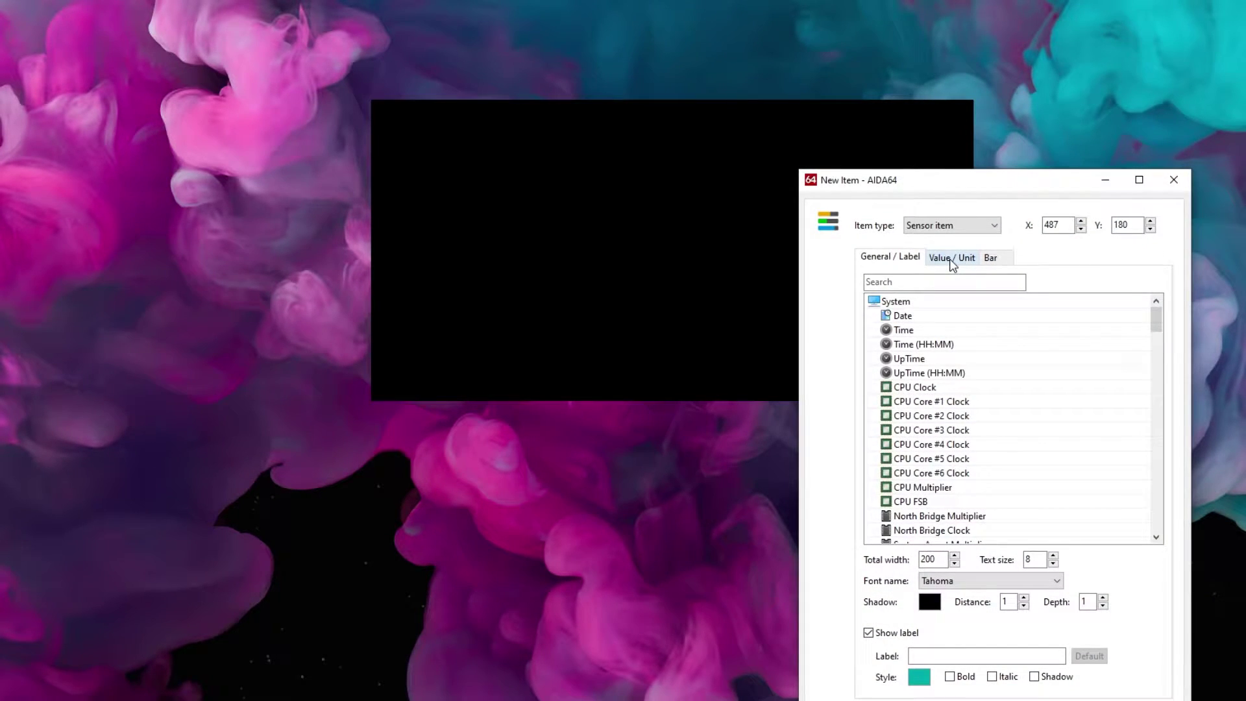
drag(981, 190, 1193, 108)
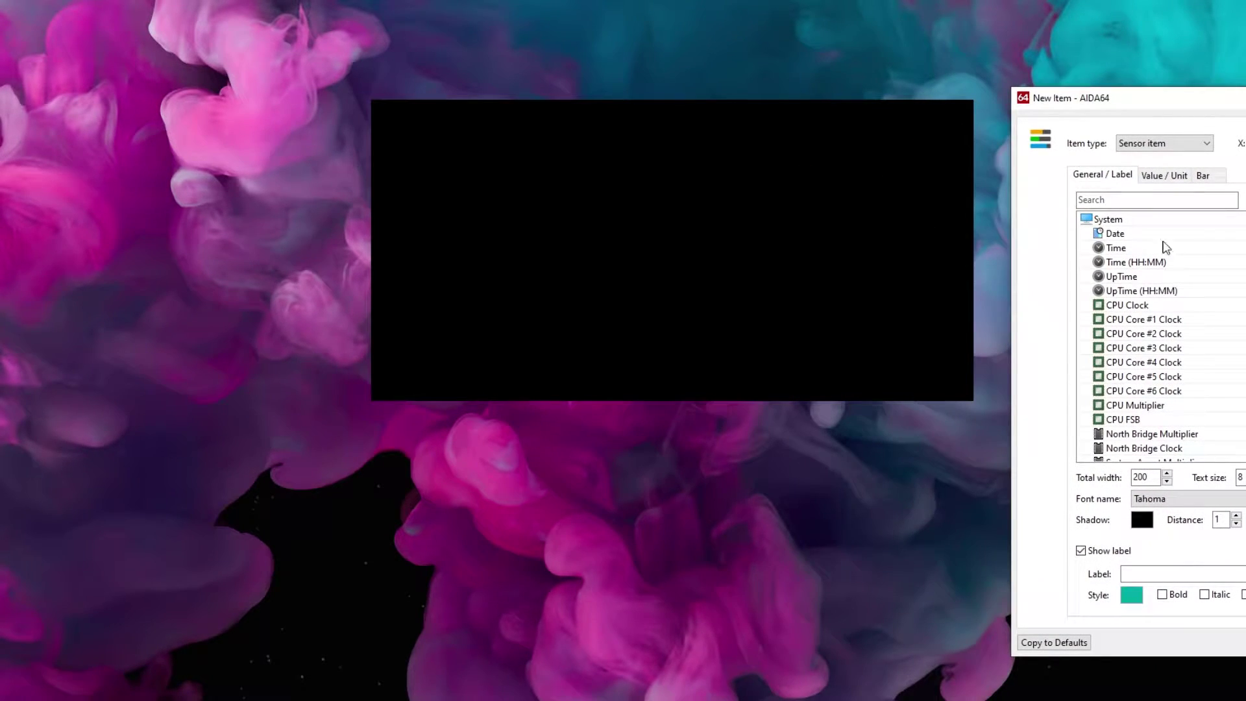
click(1163, 143)
click(1155, 203)
scroll(1155, 298, down, 15)
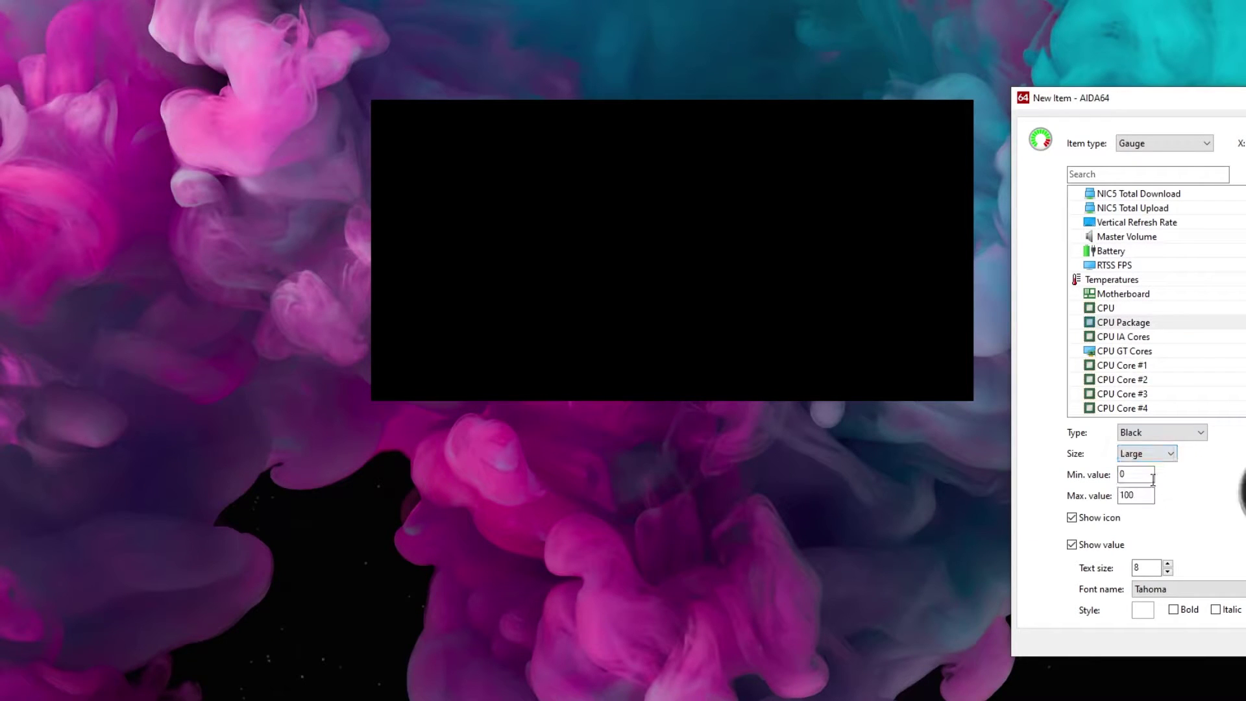
key(Return)
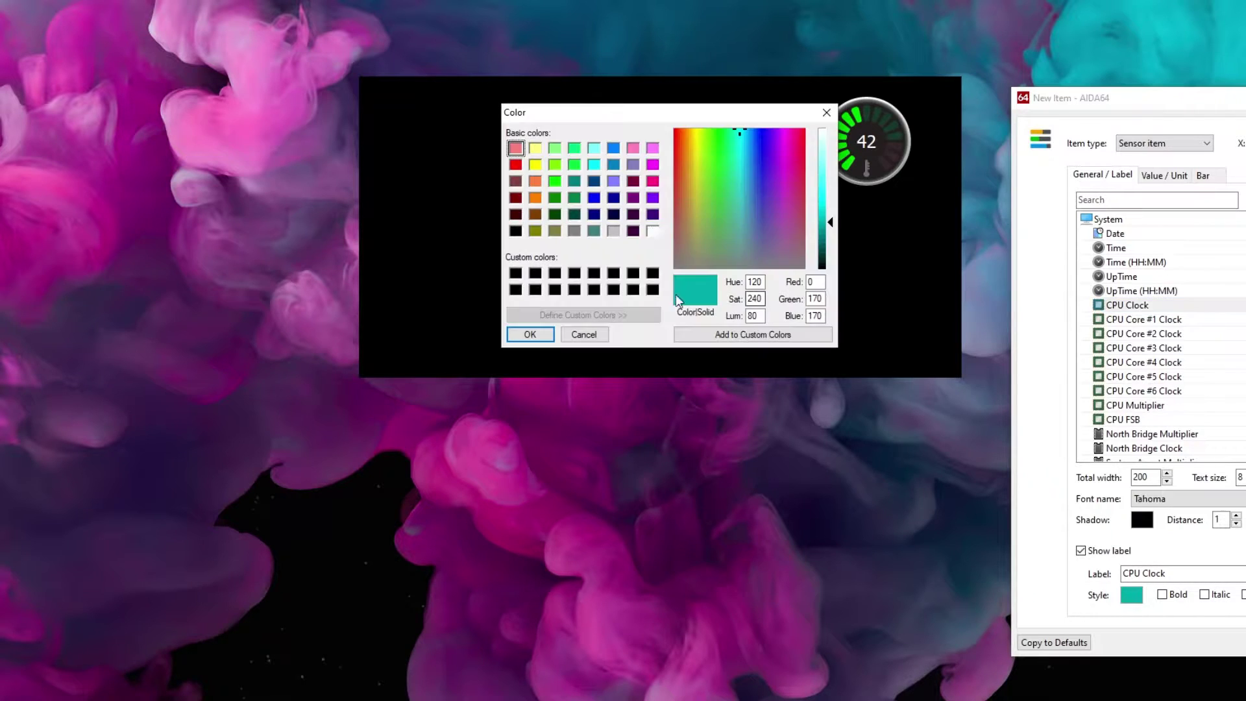
Add a CPU Clock sensor item with a white label and a light bar, and move it to the panel's upper left
double_click(1154, 572)
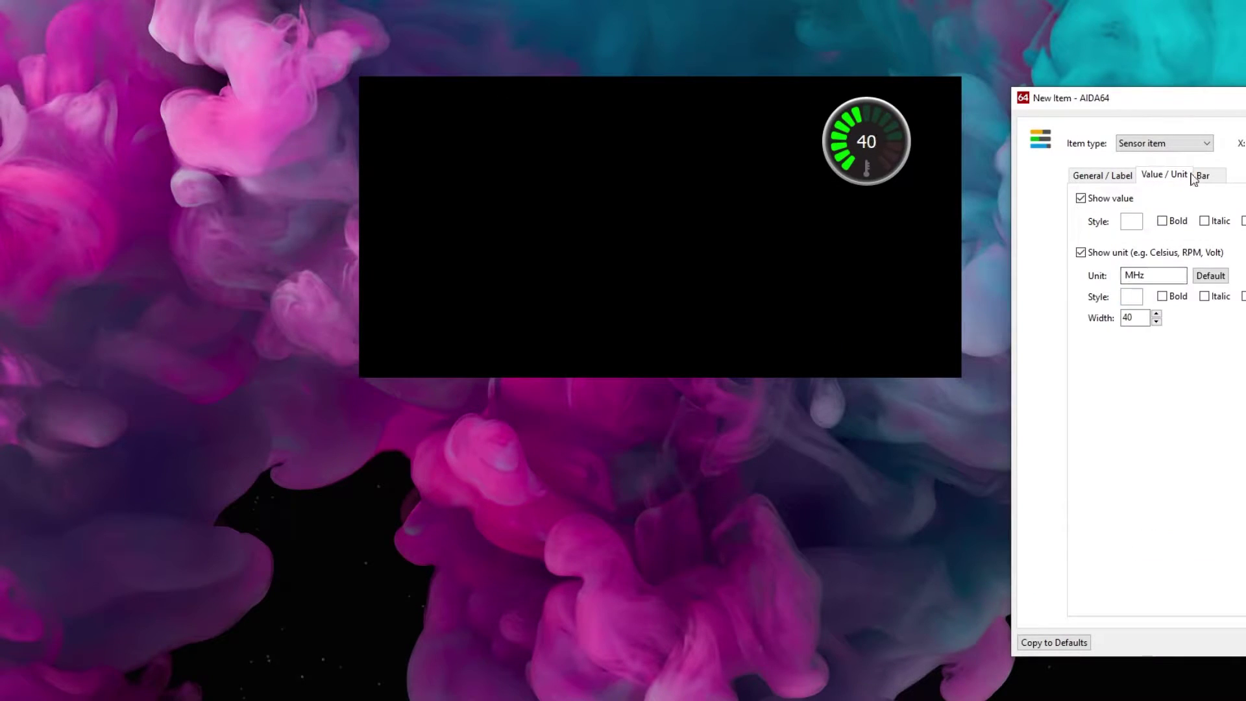
click(1203, 175)
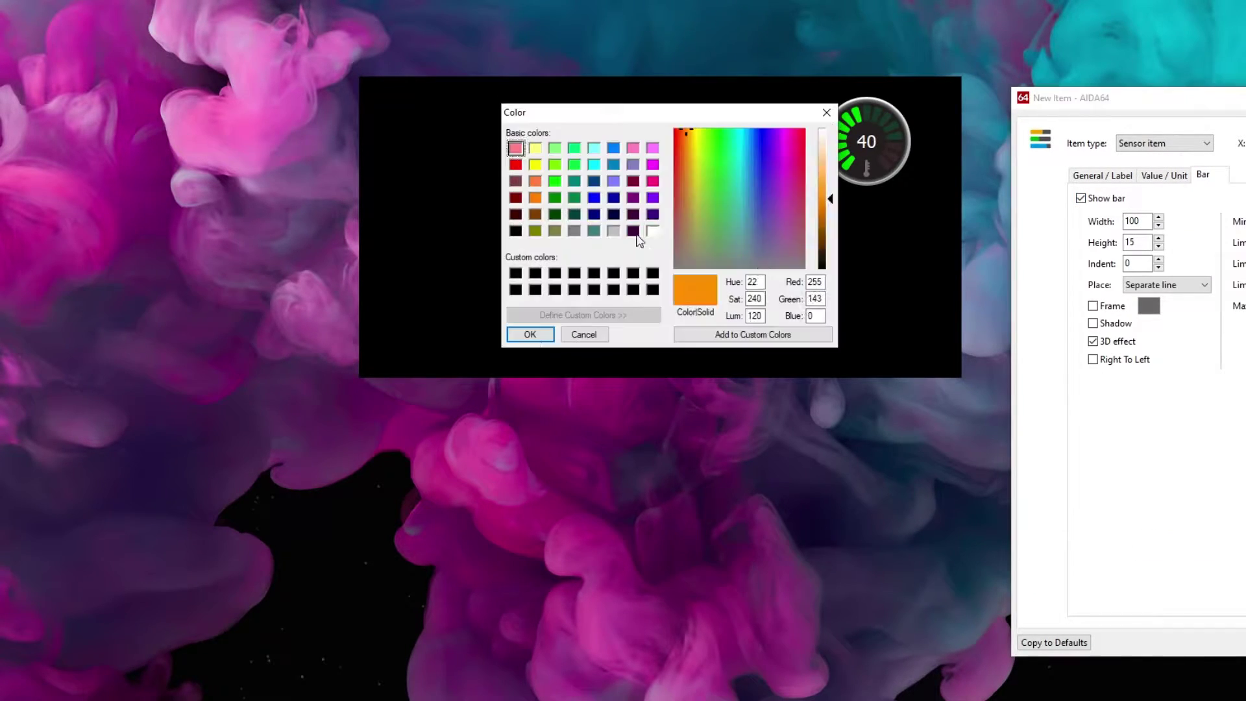
right_click(639, 197)
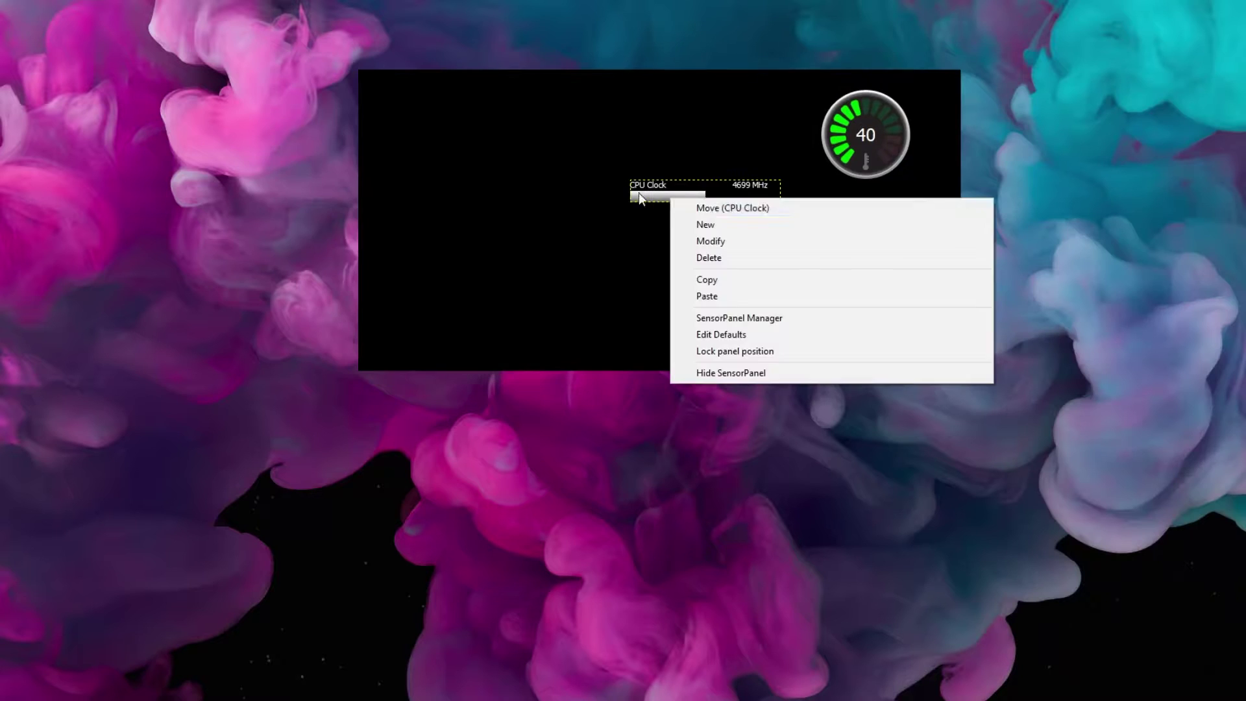
click(732, 208)
click(475, 129)
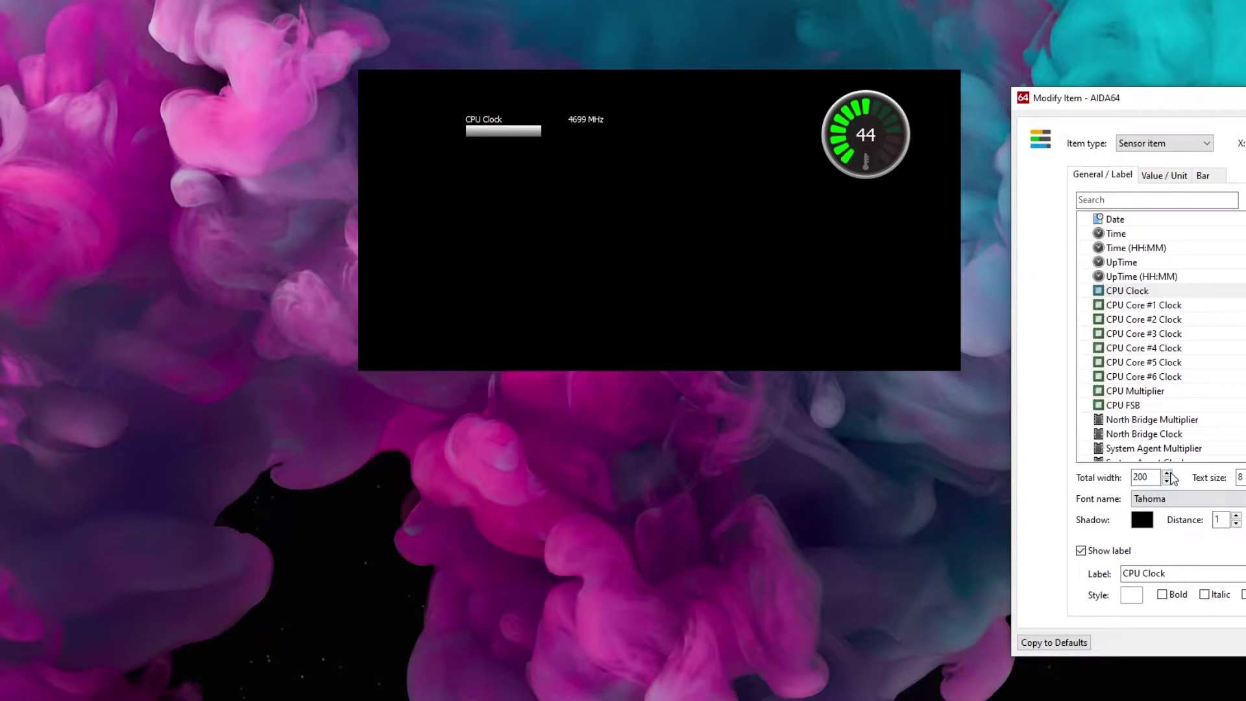
Enlarge the CPU Clock item to total width 400 and text size 20, with bold text, a grey unit and a framed bar
click(1166, 175)
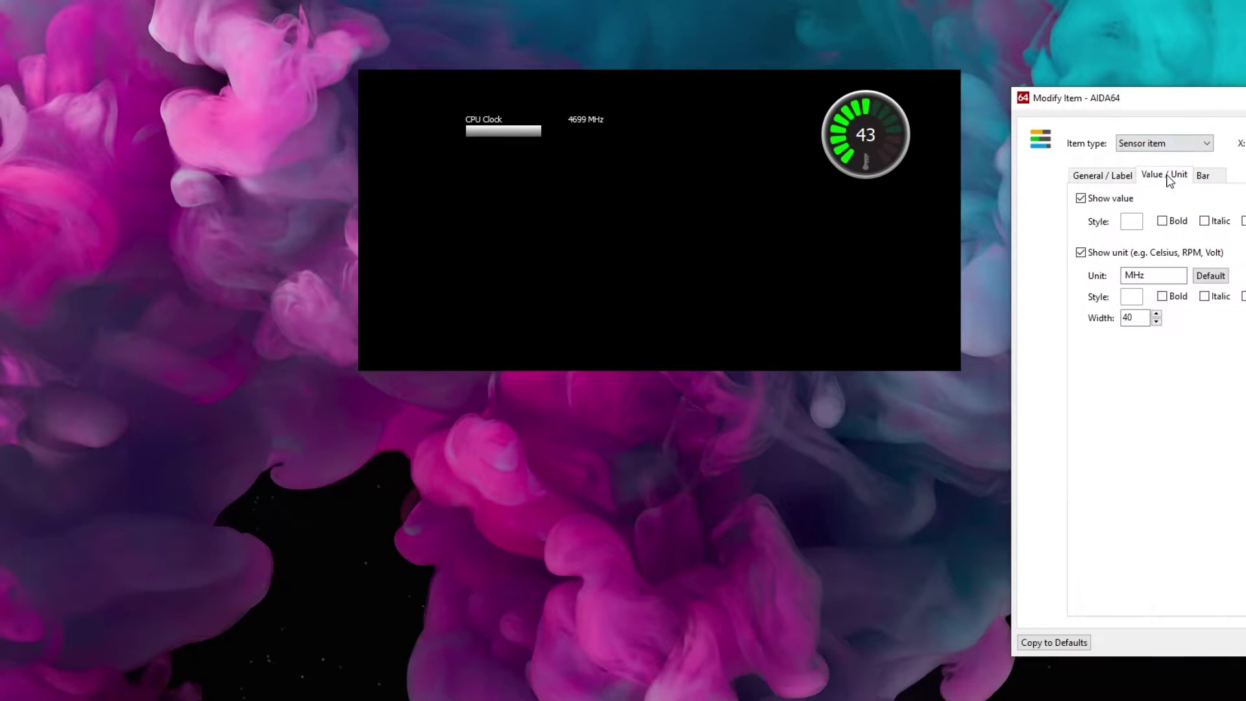
click(1203, 175)
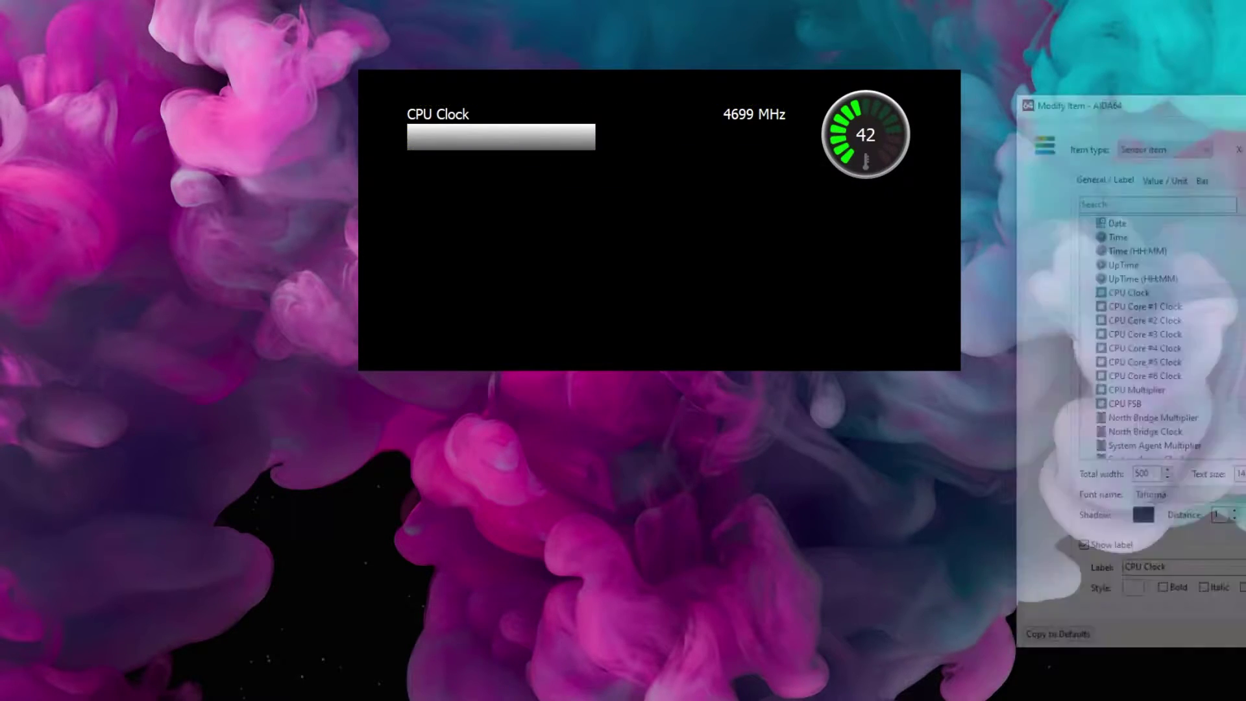
click(1166, 176)
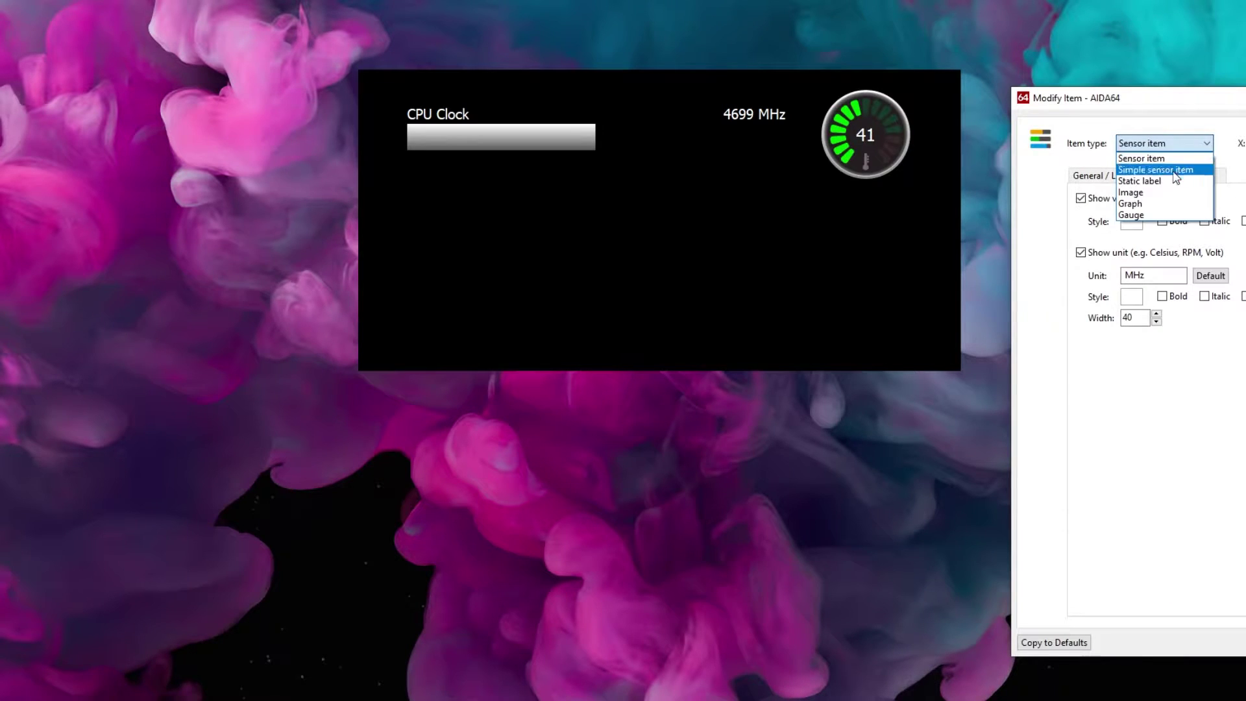
click(1203, 176)
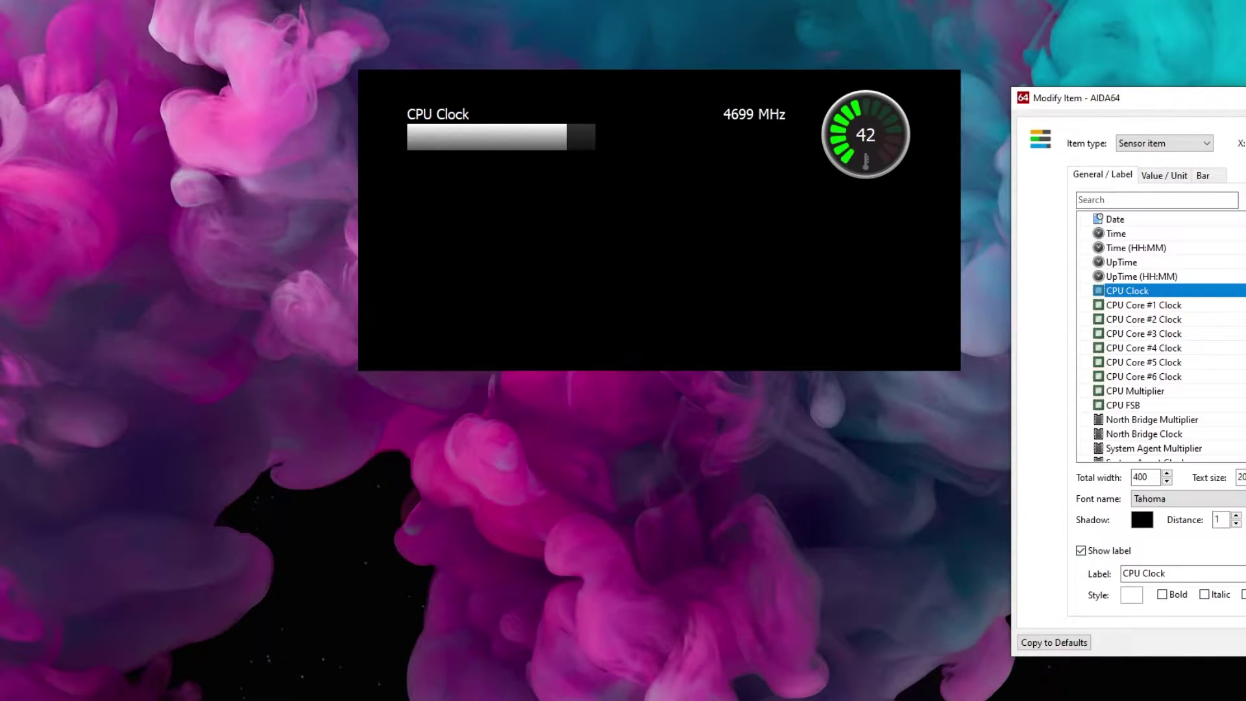
click(1187, 499)
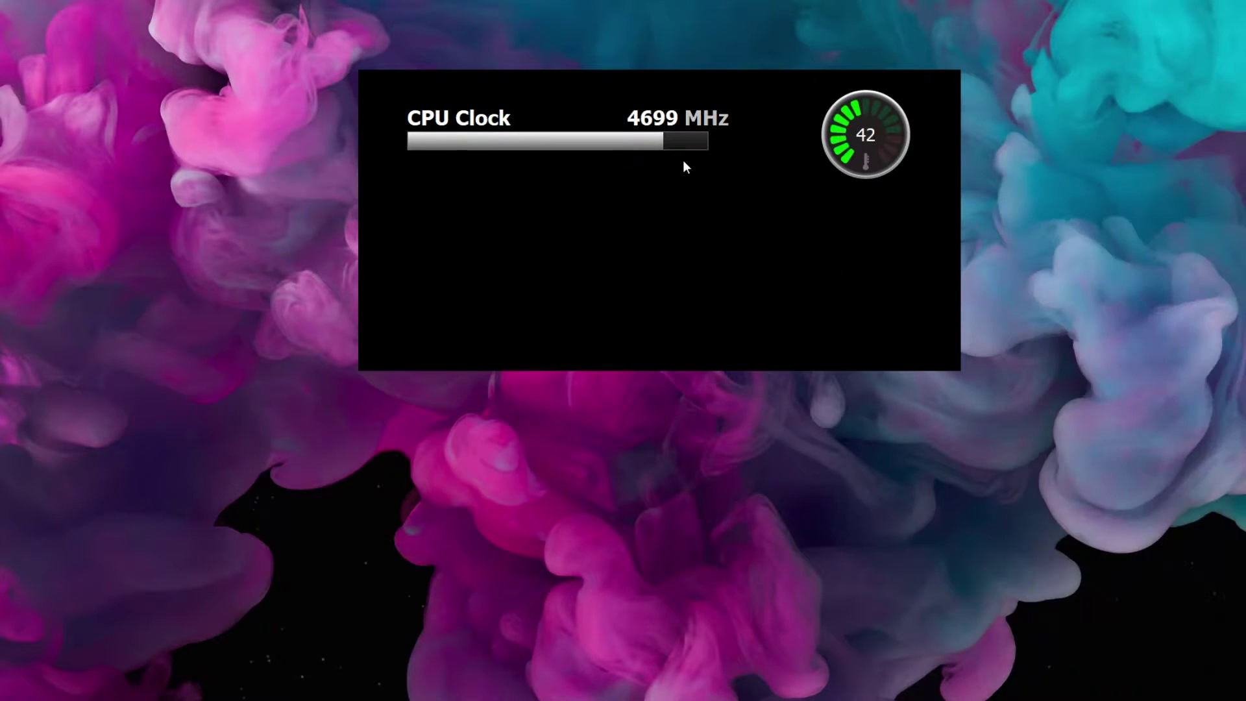
Change the CPU Clock item's font to Unispace and lengthen its bar
right_click(650, 133)
click(682, 175)
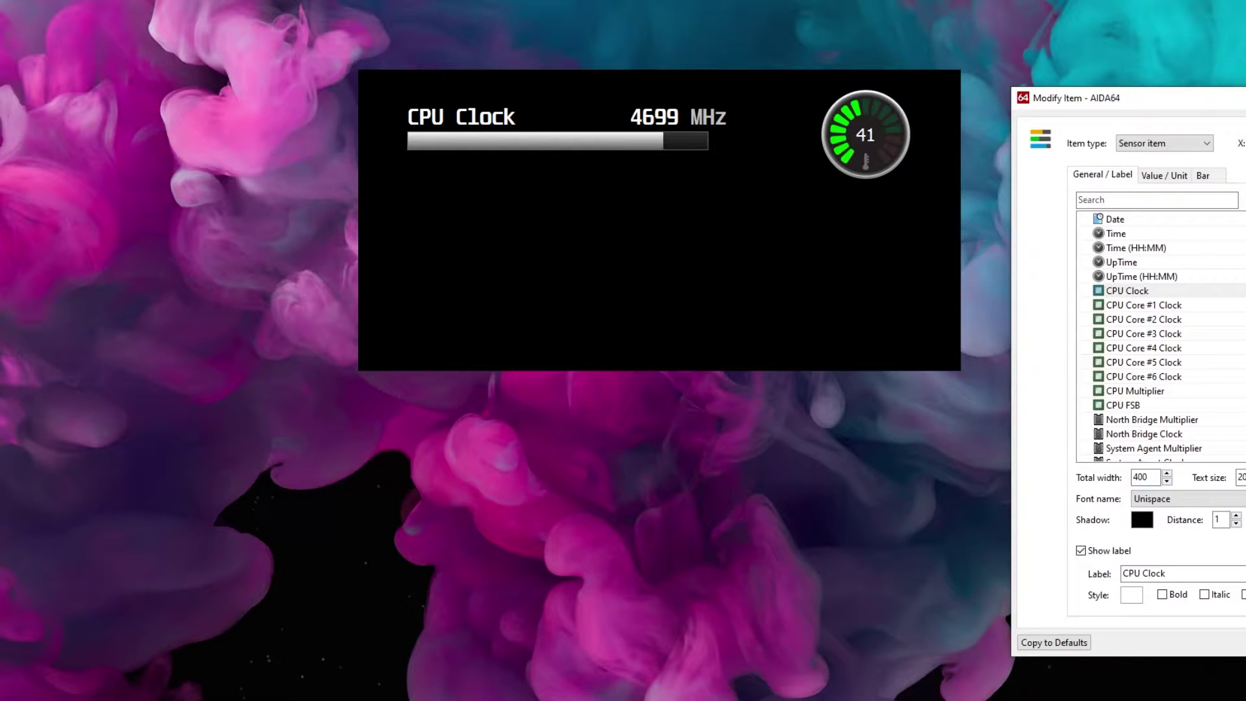
click(1194, 178)
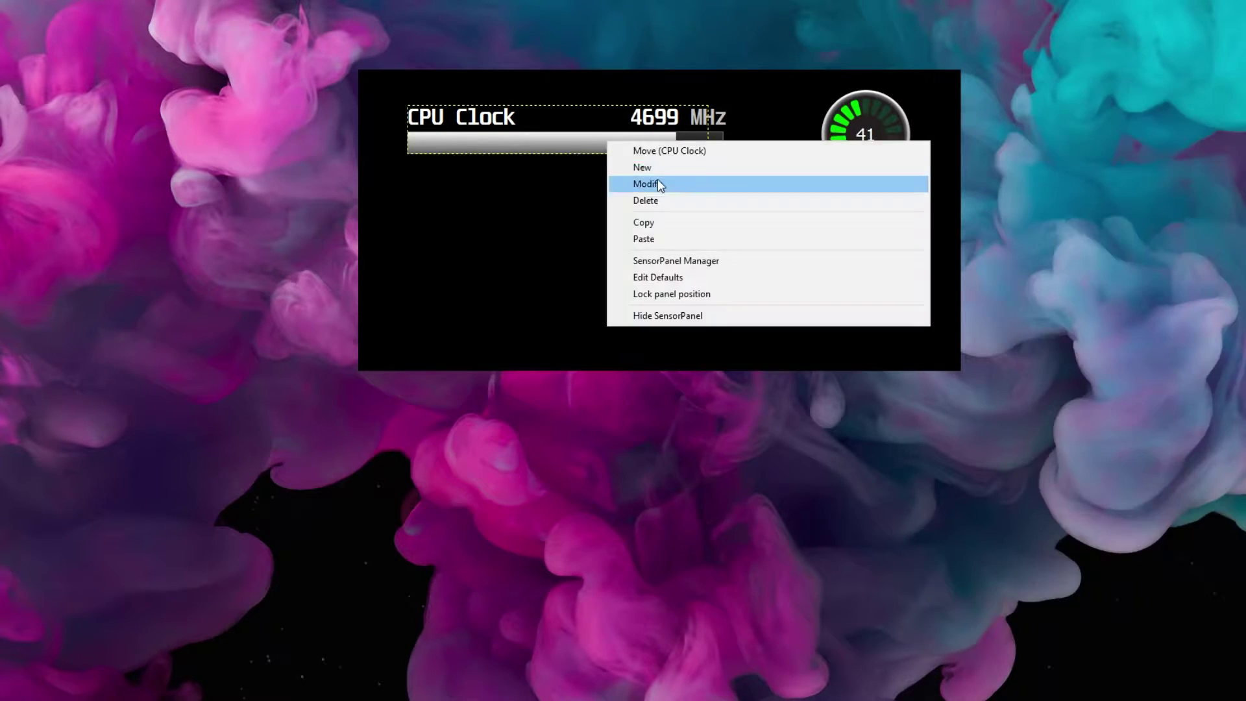
Reposition the CPU Clock item closer to the temperature gauge and lower the gauge slightly
drag(560, 137, 633, 137)
drag(865, 136, 882, 162)
drag(631, 137, 606, 137)
Paste a copy of the CPU Clock item beneath it, switch it to CPU Utilization, label it CPU Usage and adjust its bar range
right_click(601, 167)
click(629, 197)
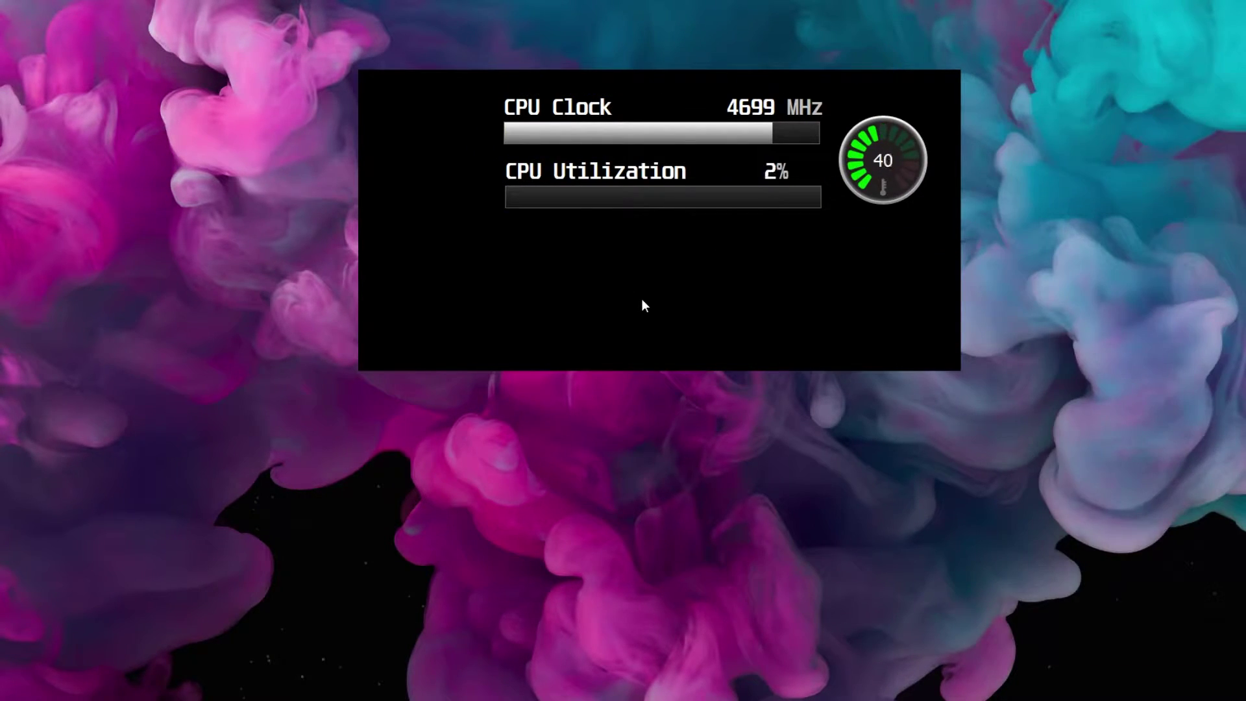
right_click(630, 209)
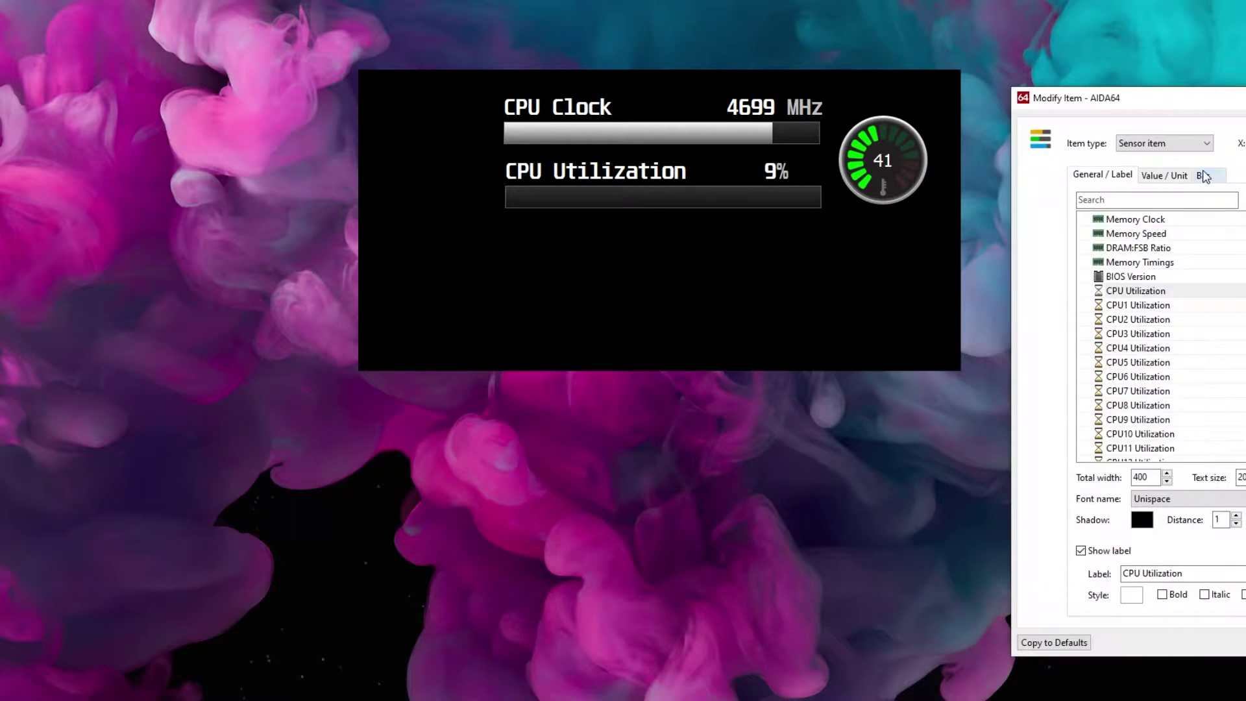
click(1204, 177)
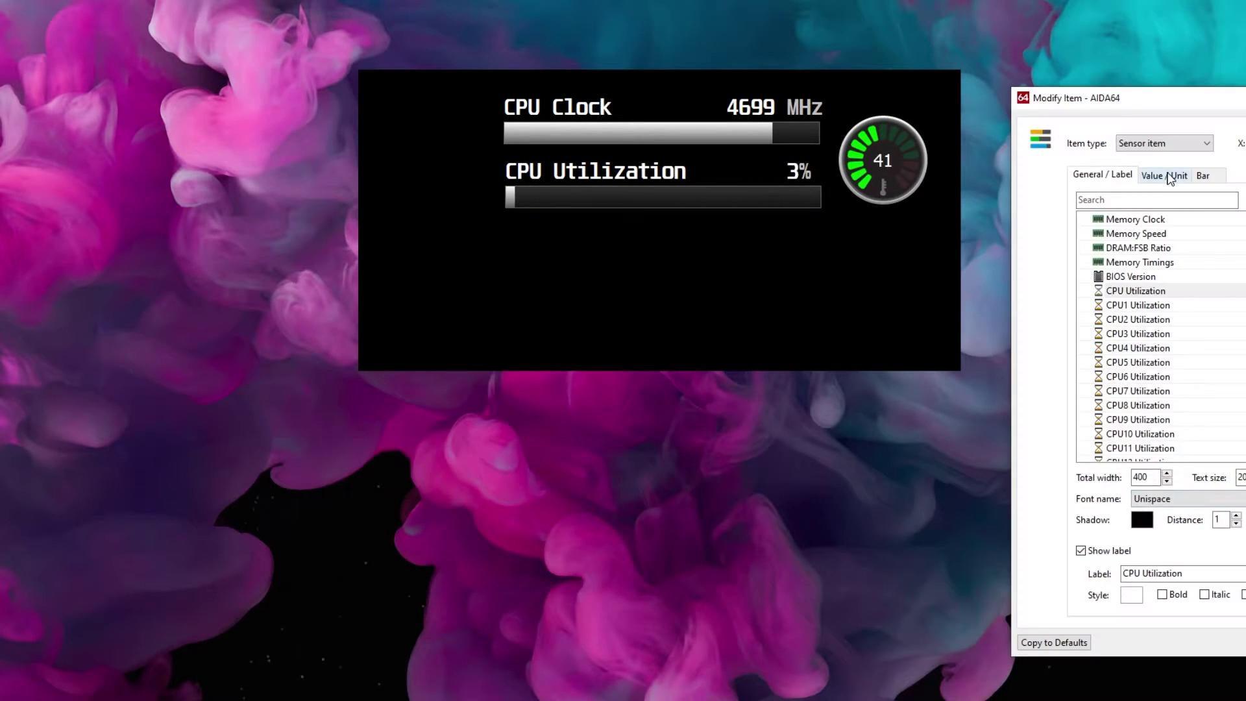
click(1166, 175)
click(1206, 176)
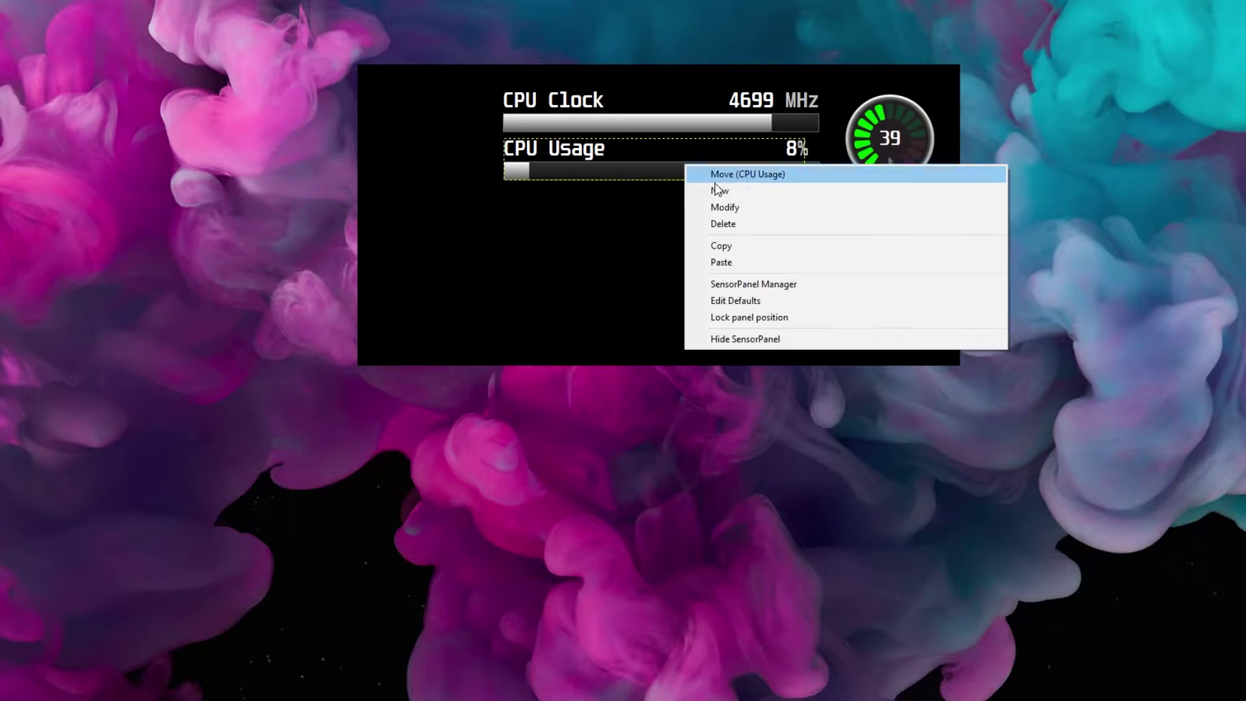
Reposition the CPU Usage meter under the CPU Clock meter and paste a copy of CPU Clock lower on the panel
click(690, 173)
click(659, 178)
right_click(659, 275)
click(675, 305)
click(655, 253)
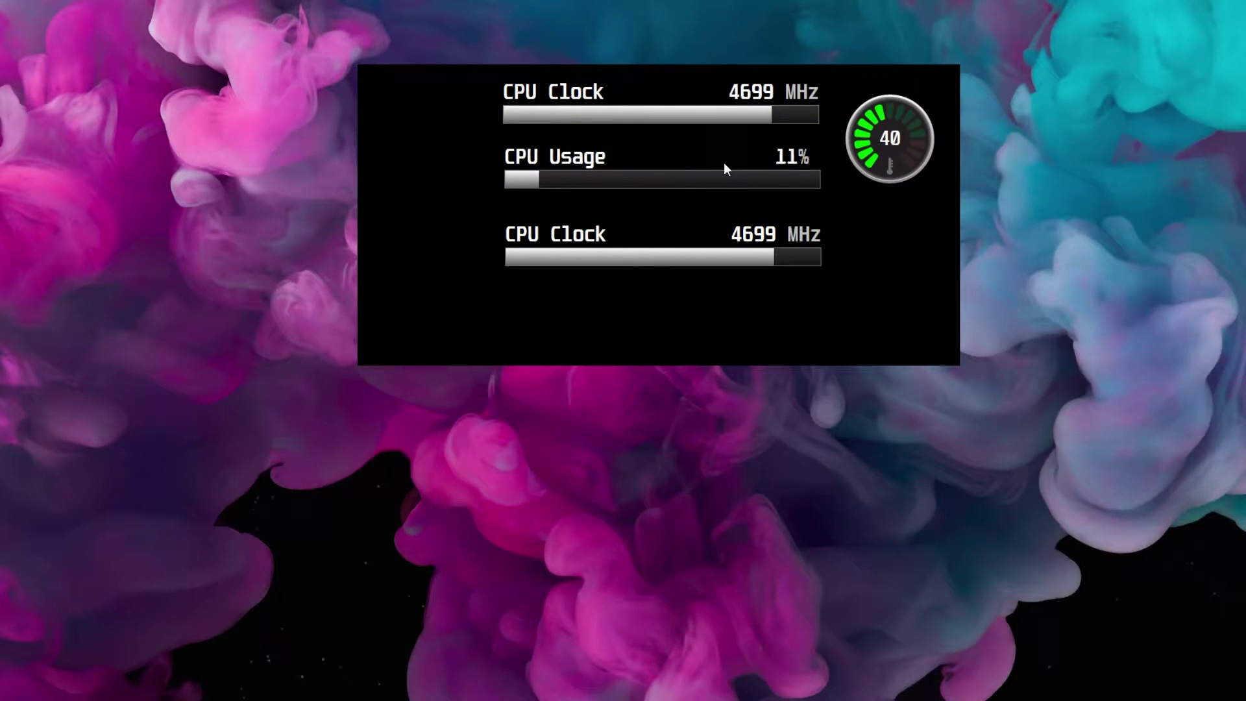
Paste a copy of the CPU Usage meter in the lower area, switch it to the GPU's utilization and label it GPU Usage
right_click(672, 255)
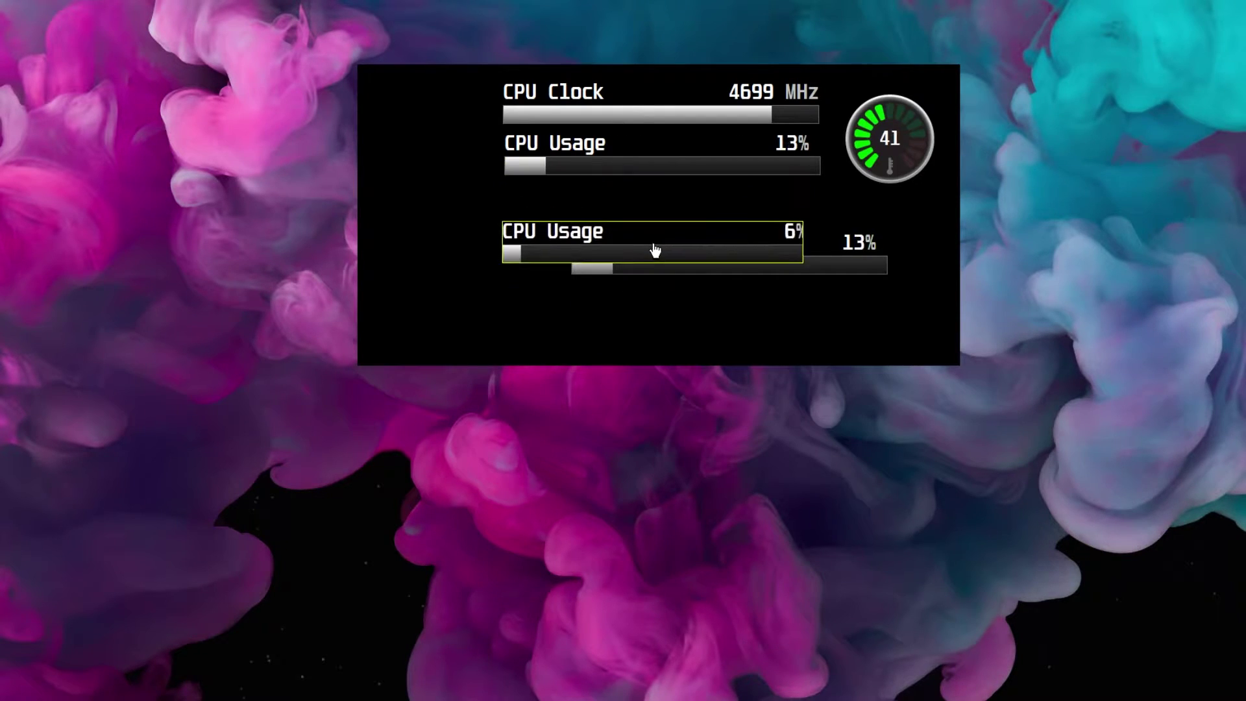
double_click(653, 248)
scroll(1135, 363, down, 3)
click(1138, 370)
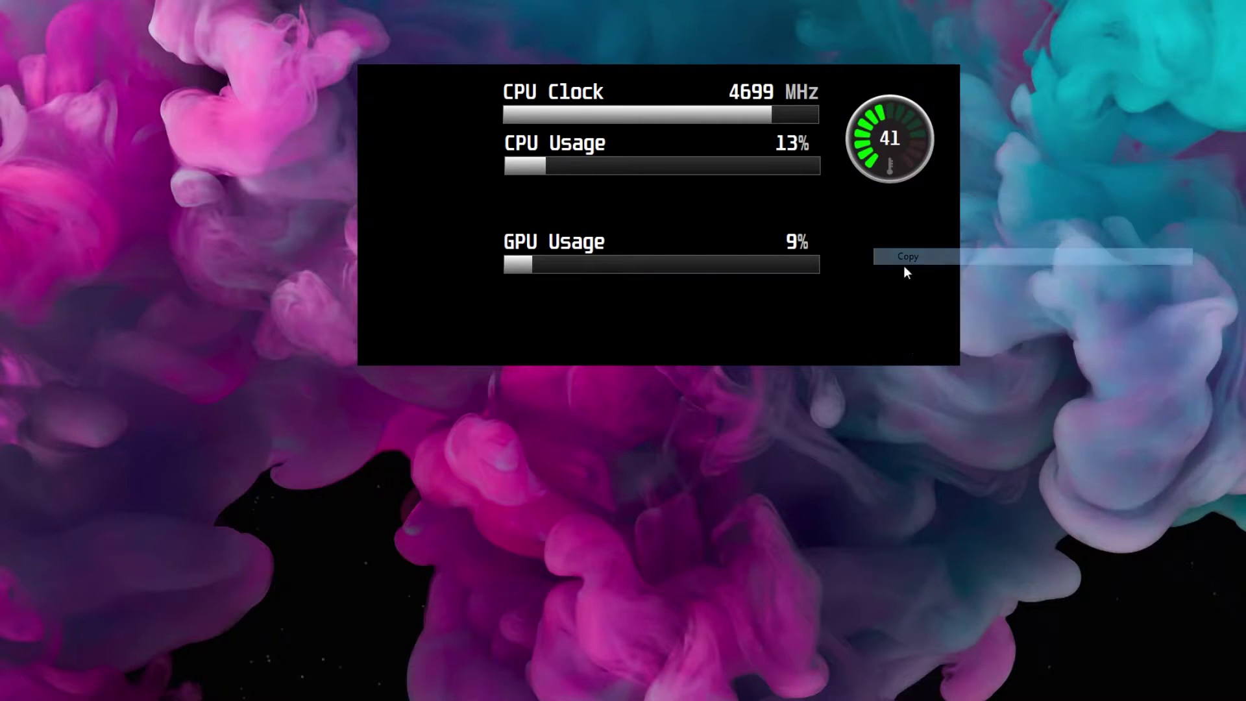
Copy the CPU temperature gauge, place the copy beside the GPU Usage meter and assign it the GPU Diode sensor
click(907, 256)
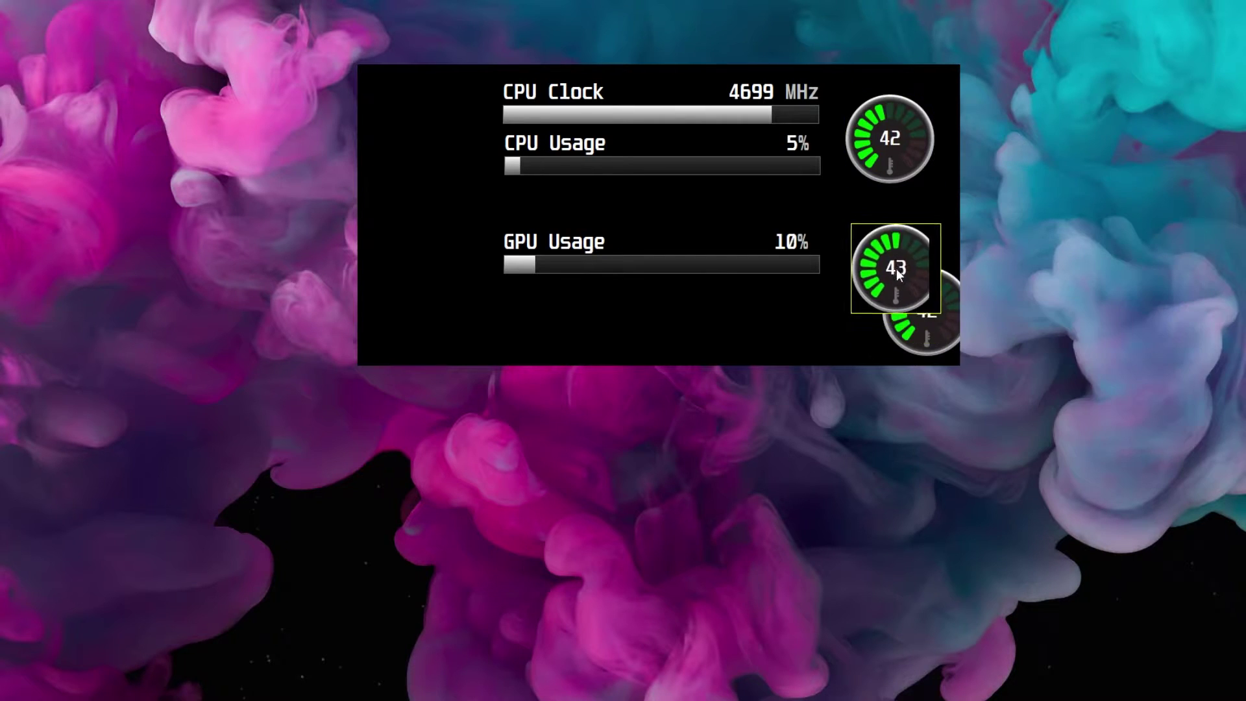
drag(897, 268, 892, 266)
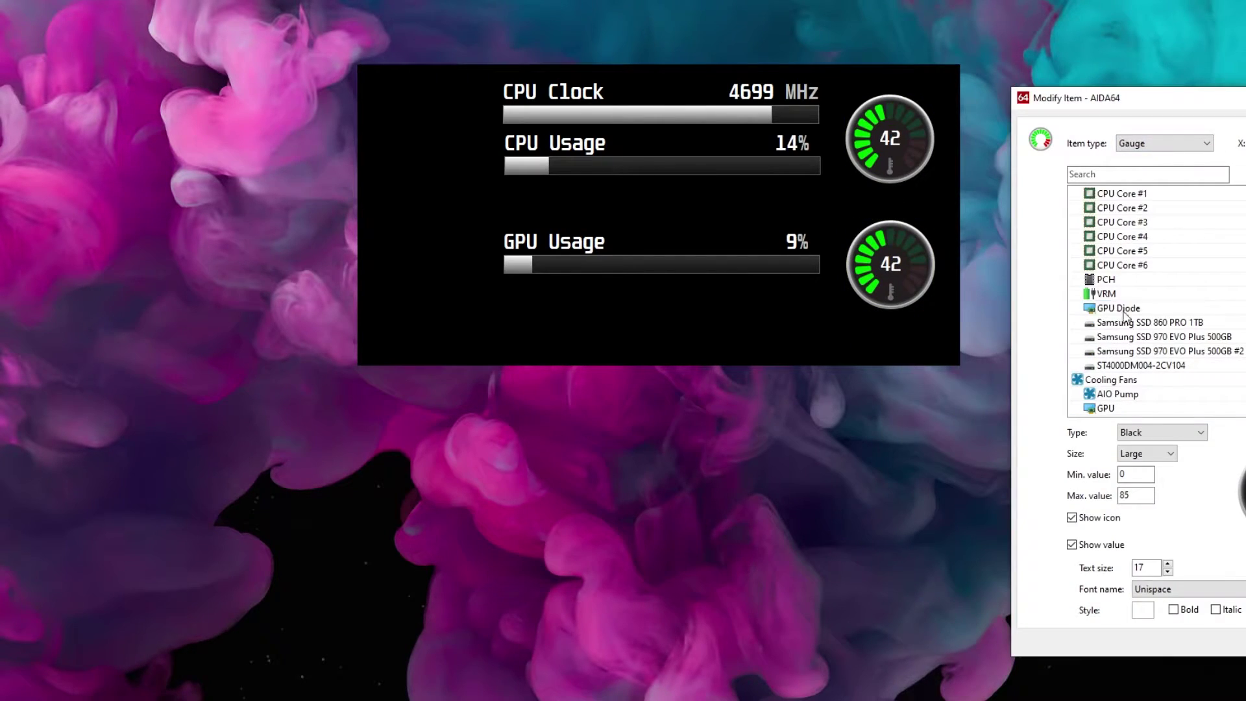
click(1125, 309)
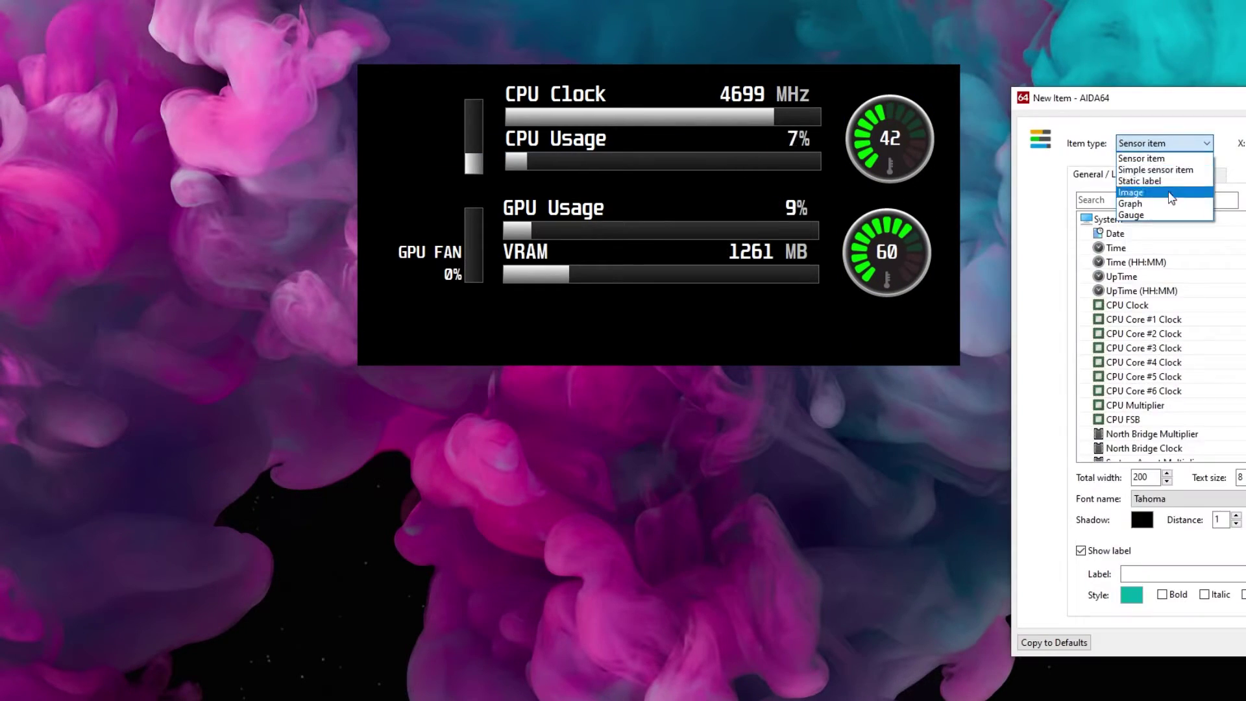
Add a static label reading RAM and place it beside the upper vertical bar
click(1139, 180)
text(RAM)
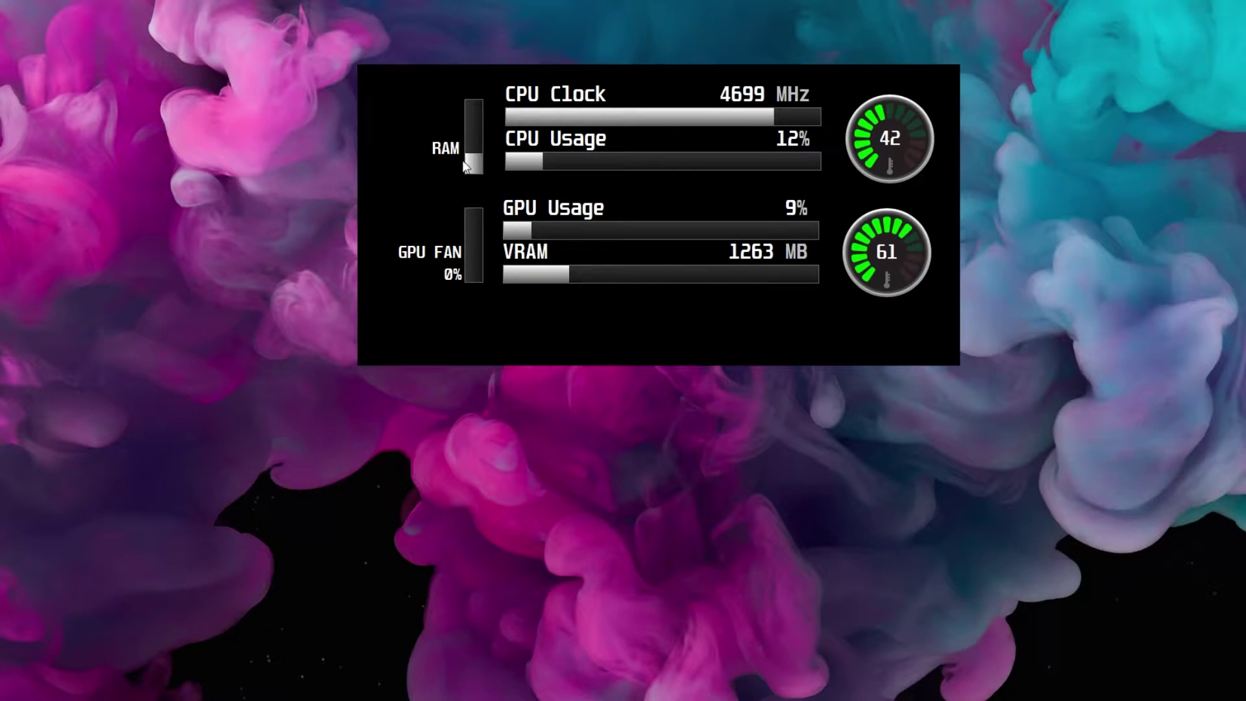
right_click(431, 139)
click(460, 166)
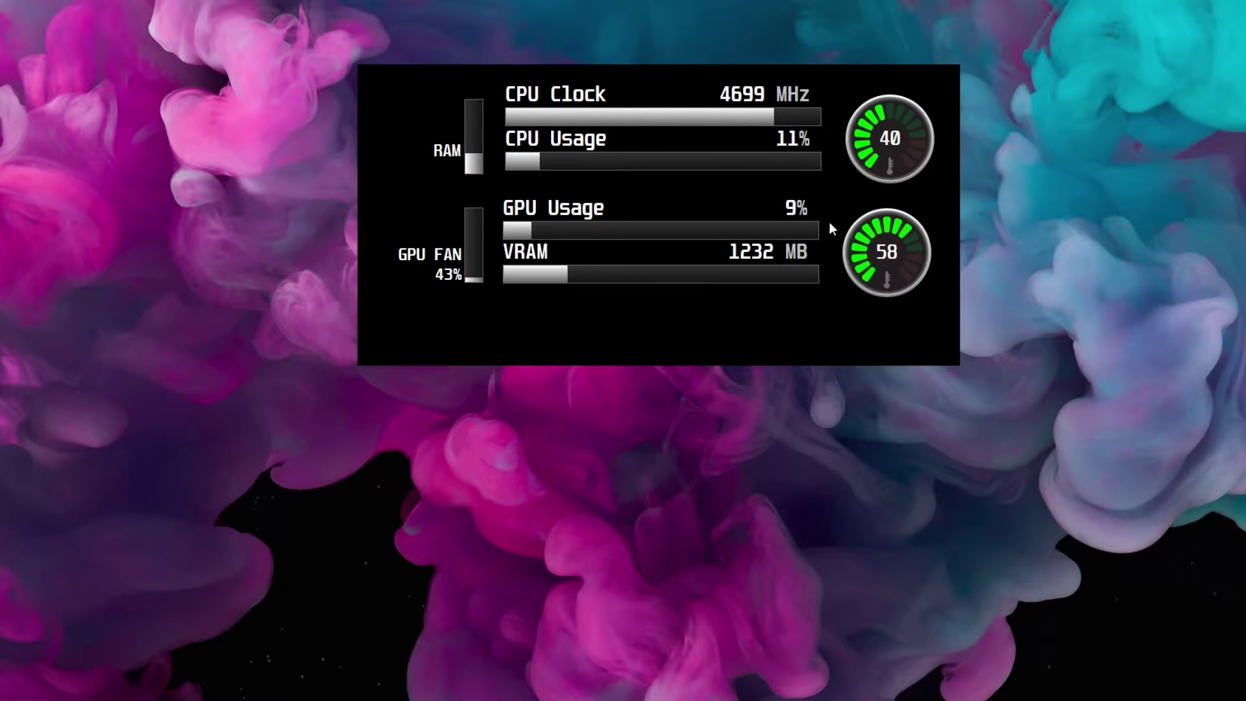
Add a Used Memory sensor item under the RAM label, with total width 50, Unispace font and its own label hidden
right_click(455, 279)
right_click(438, 165)
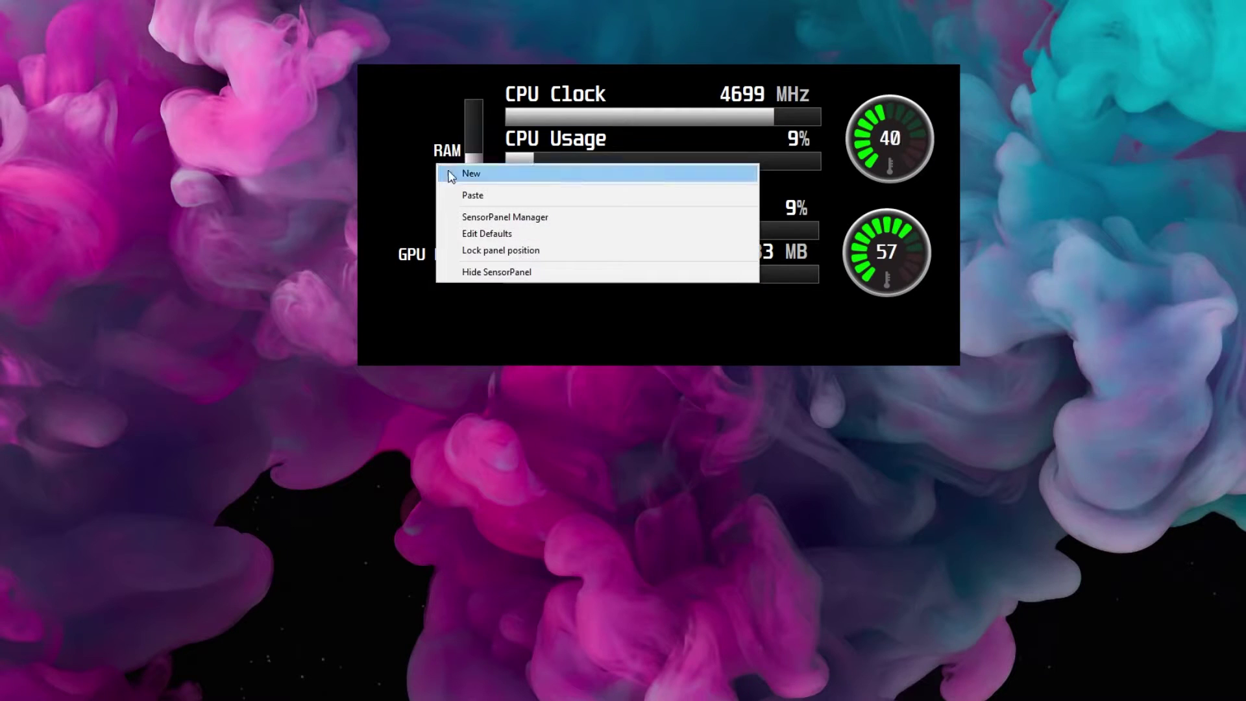
click(470, 160)
double_click(470, 159)
click(1202, 176)
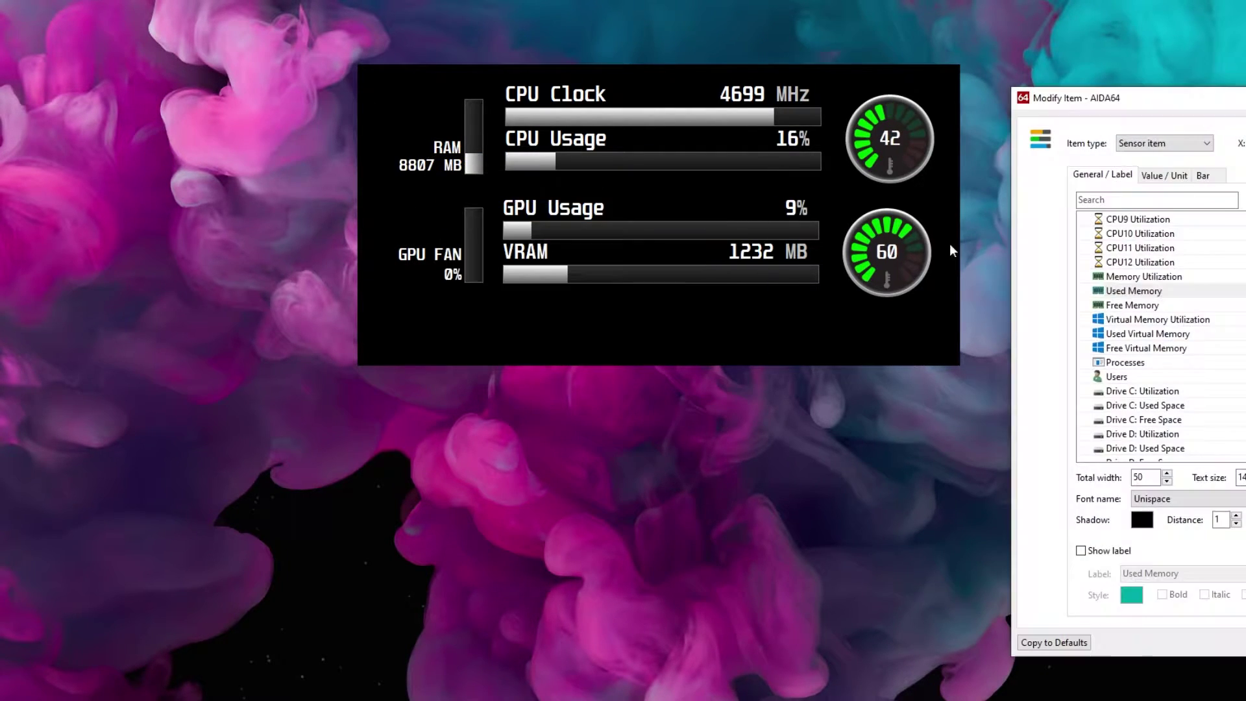
Change the Used Memory item's value to gigabytes with the unit GB
click(1135, 173)
double_click(1126, 273)
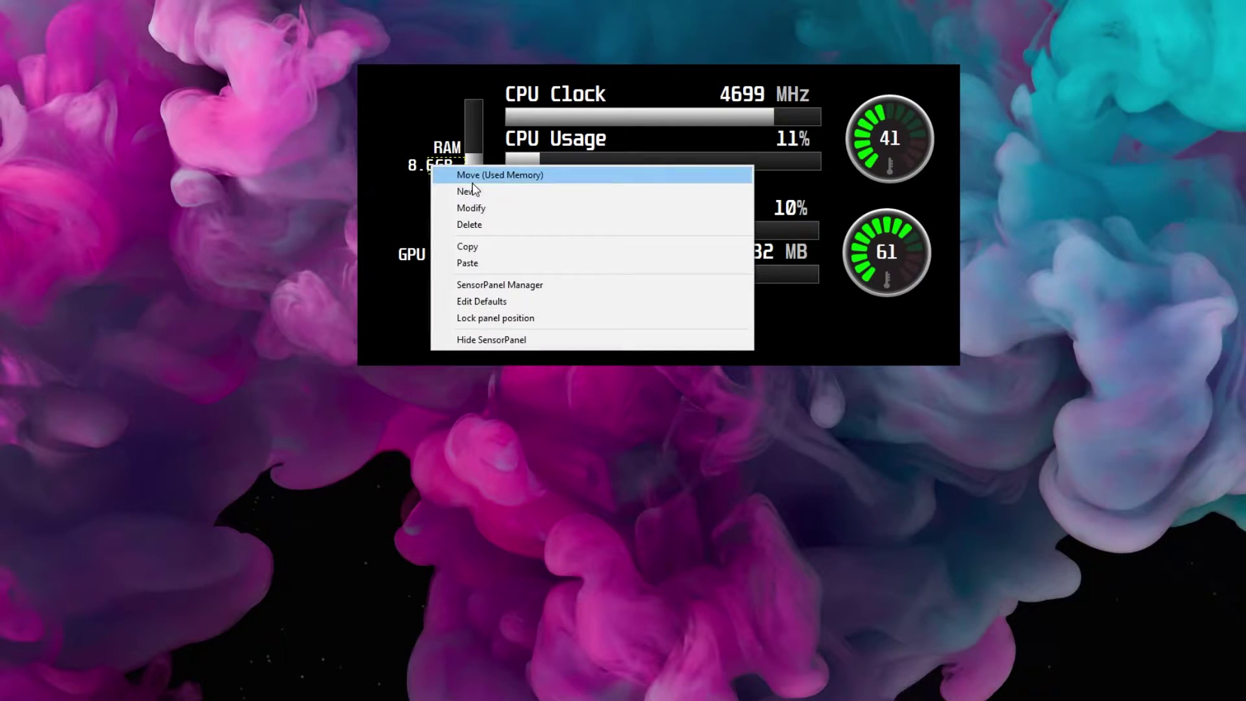
key(Escape)
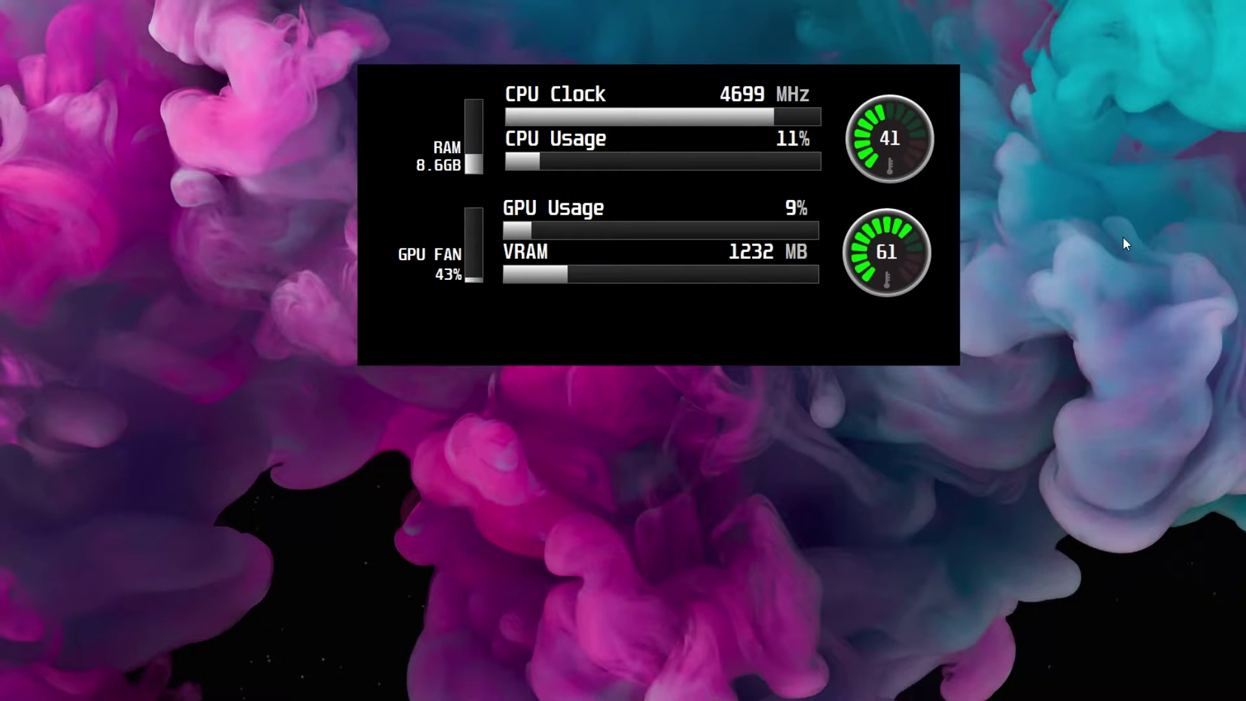
Switch the CPU Clock item's value to GHz and add a space before the Used Memory item's GB unit
right_click(777, 104)
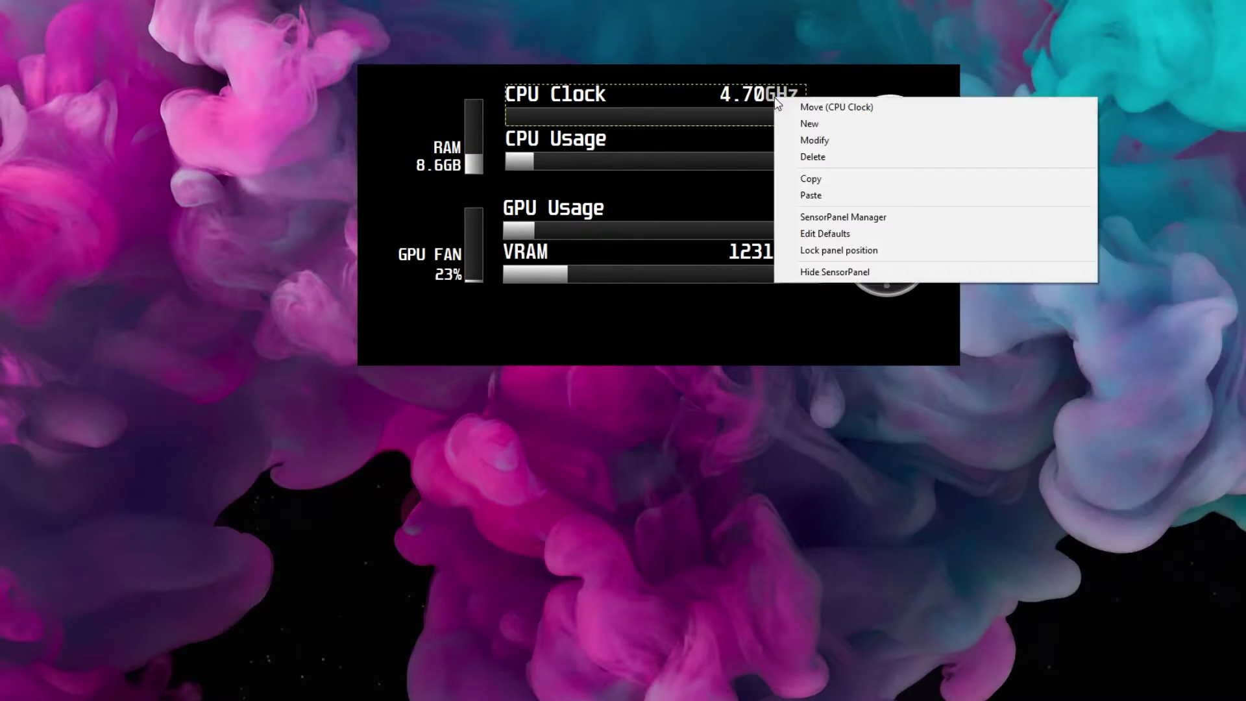
click(815, 140)
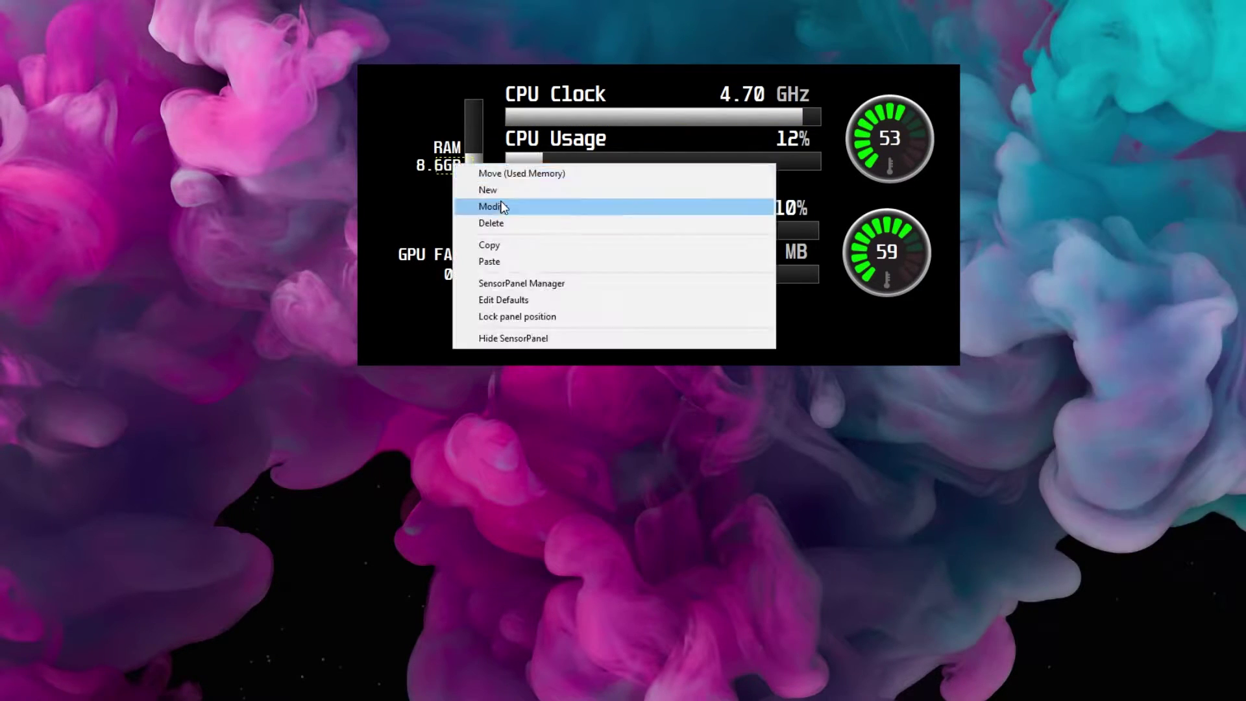
key(Escape)
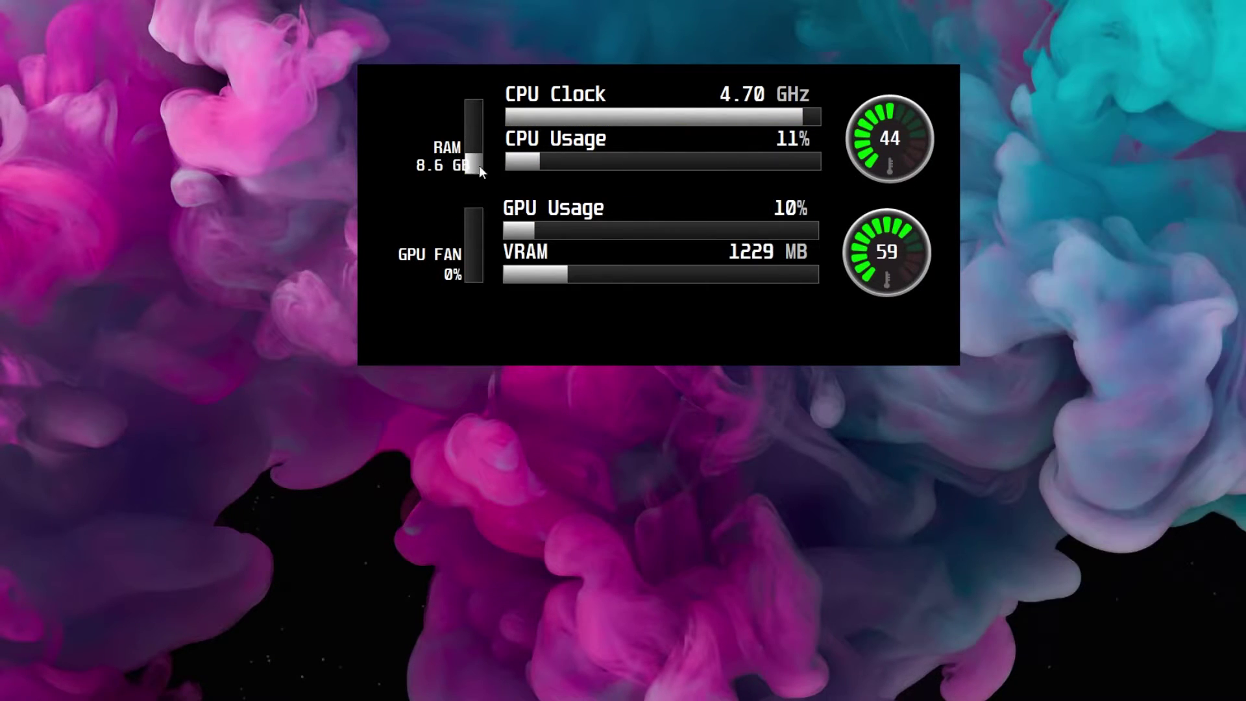
right_click(454, 144)
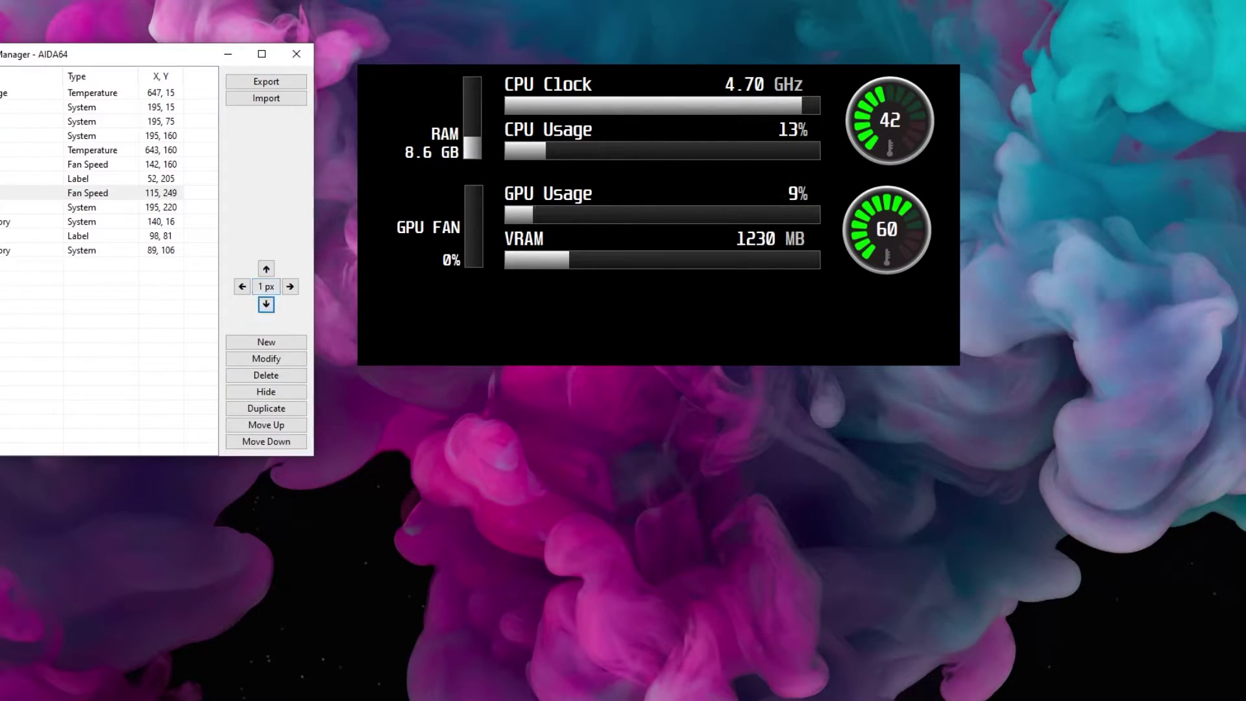
Lower the GPU FAN label by 16 px to position 52, 221
click(130, 178)
key(Down)
key(Down)
key(Down)
key(Down)
key(Down)
key(Down)
key(Down)
key(Down)
key(Down)
key(Down)
key(Down)
key(Down)
key(Down)
key(Down)
key(Down)
key(Down)
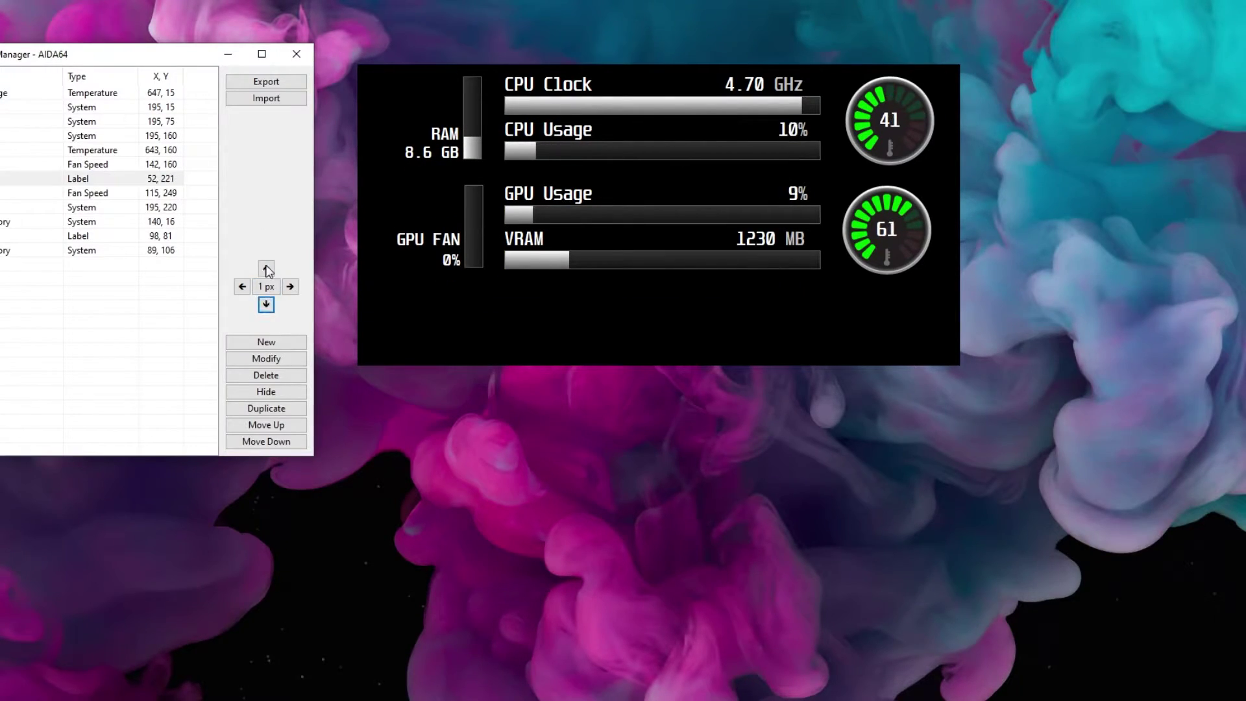
Raise the RAM label by 3 px to position 98, 78
click(133, 238)
key(Up)
key(Up)
key(Up)
key(Up)
key(Down)
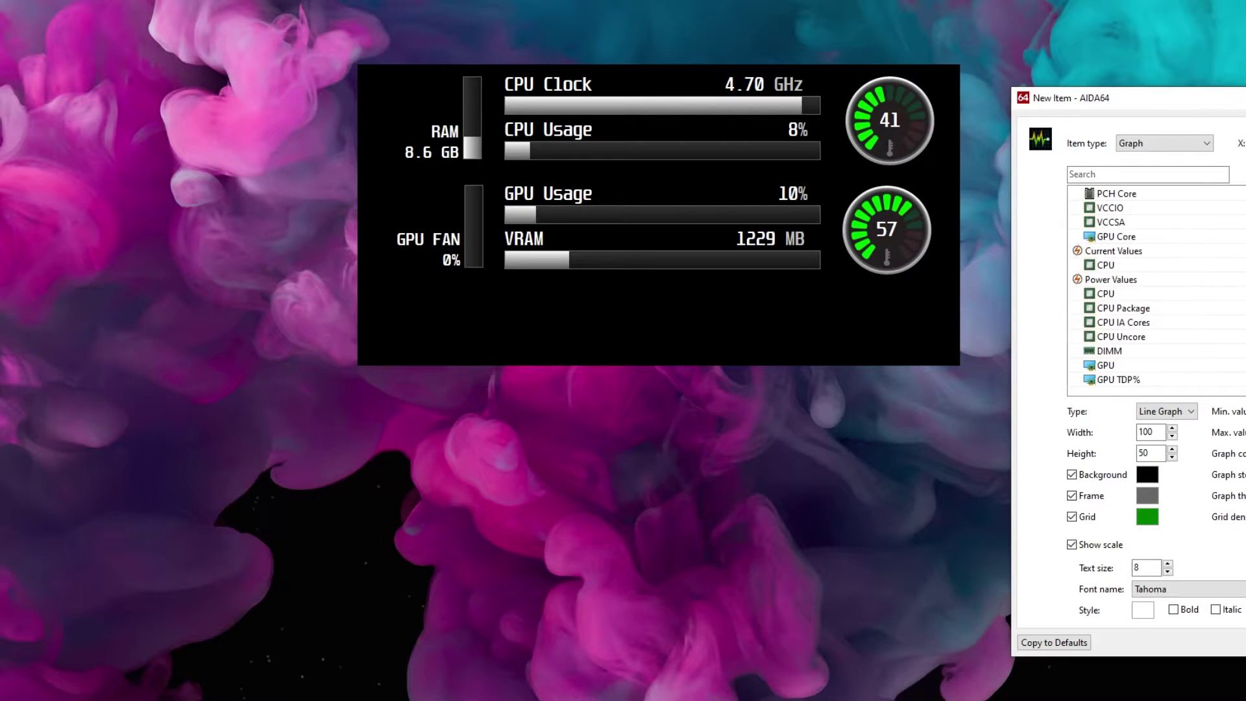
Add a line graph item for the RTSS FPS sensor in the empty area below the VRAM meter
scroll(1155, 288, up, 15)
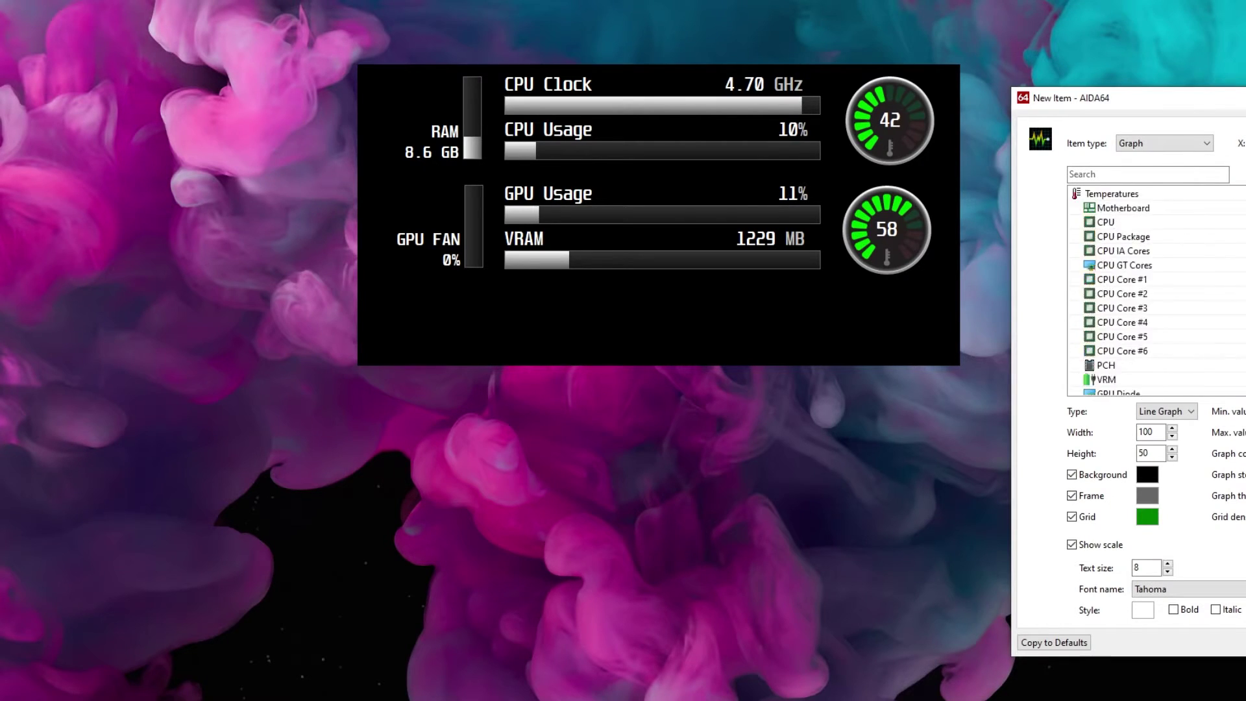
scroll(1155, 292, up, 10)
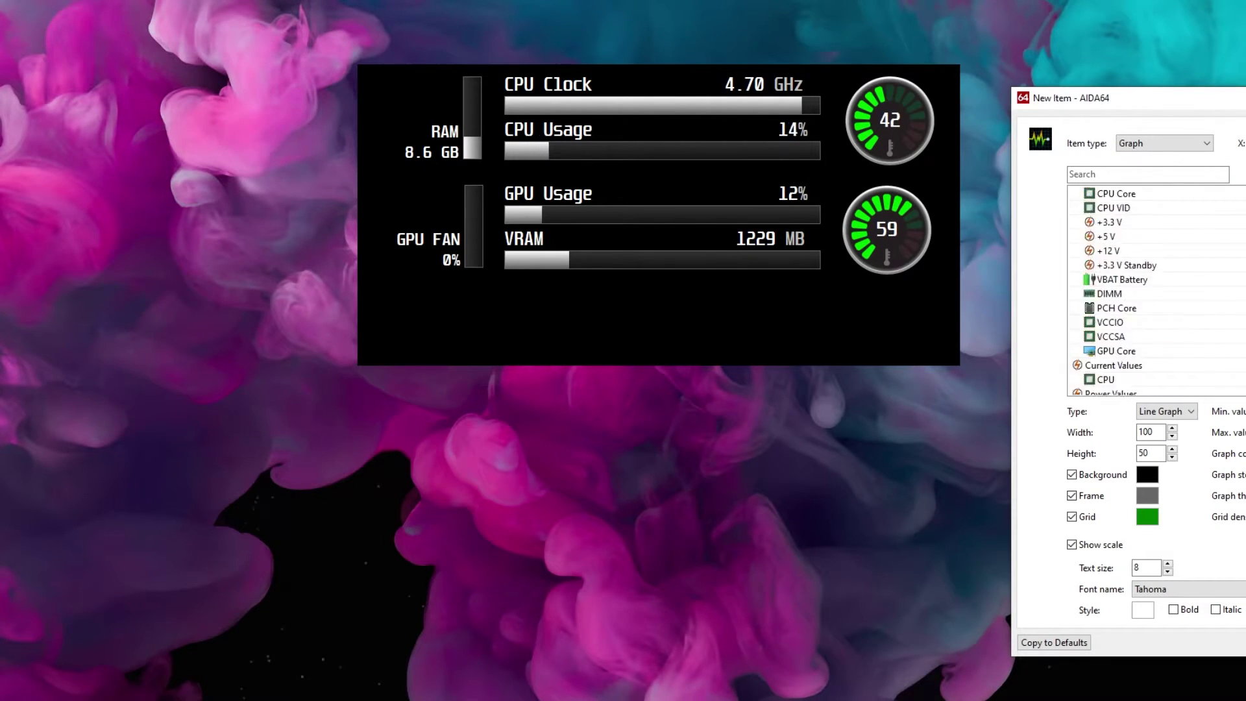
scroll(1155, 292, down, 10)
click(1113, 269)
Enlarge the RTSS FPS graph to end in line with the meters, with maximum value 144 and no grid
right_click(592, 348)
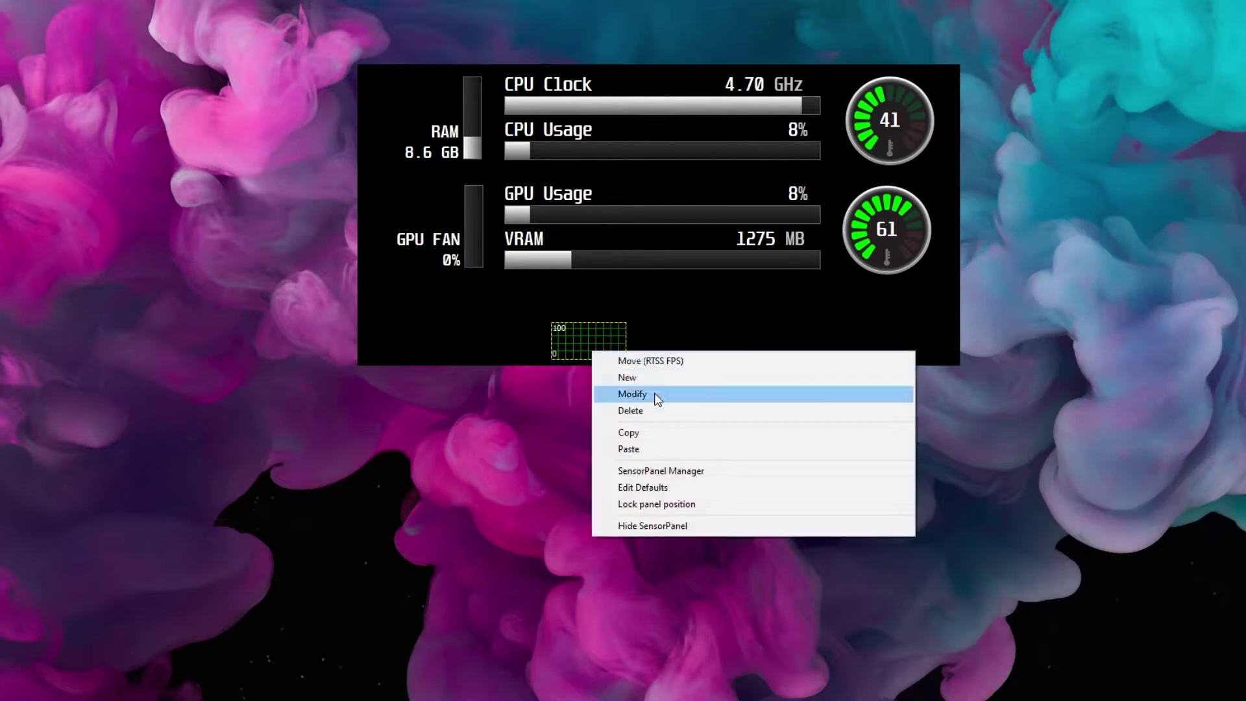
click(652, 393)
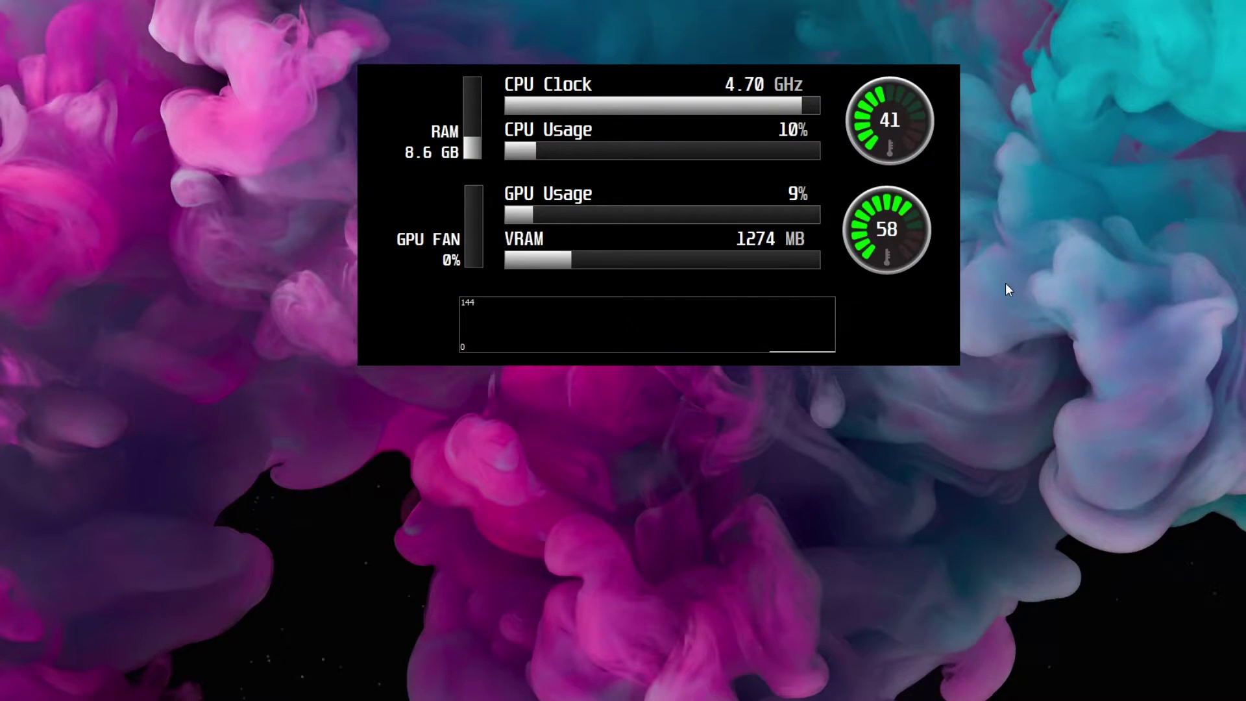
right_click(548, 322)
click(612, 364)
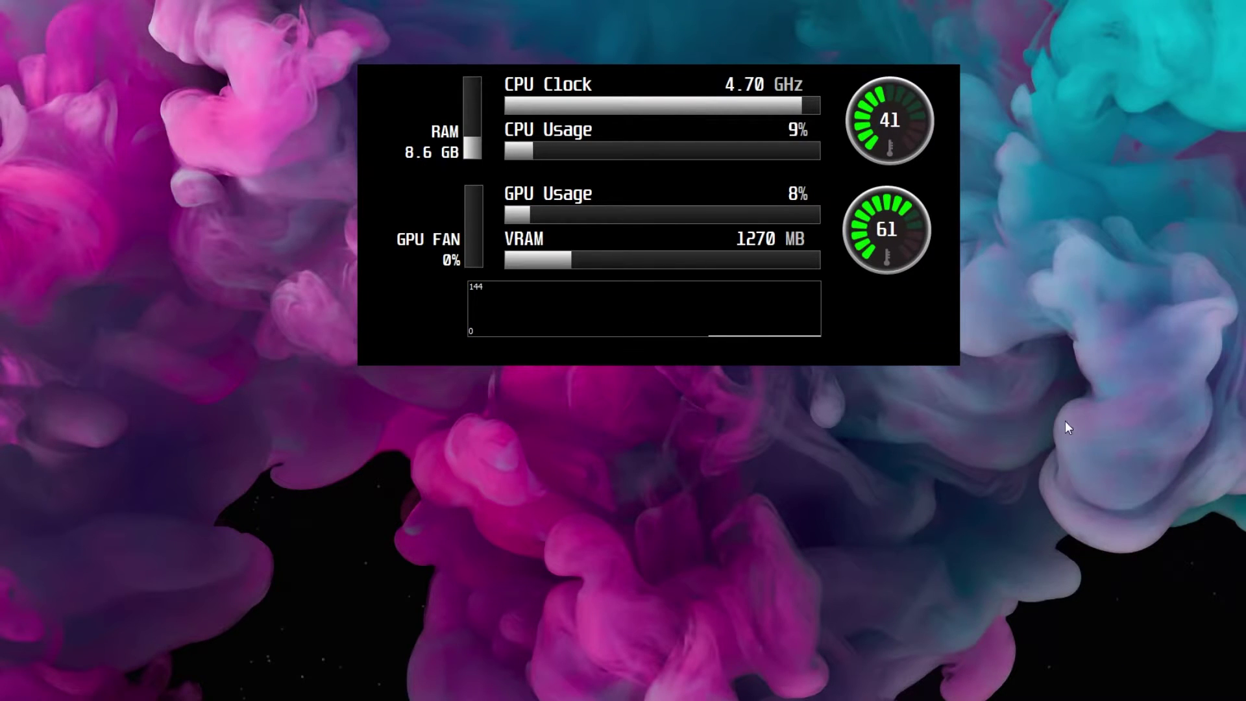
Make the bars of the CPU Clock and CPU Usage meters slightly thinner
right_click(696, 107)
click(746, 153)
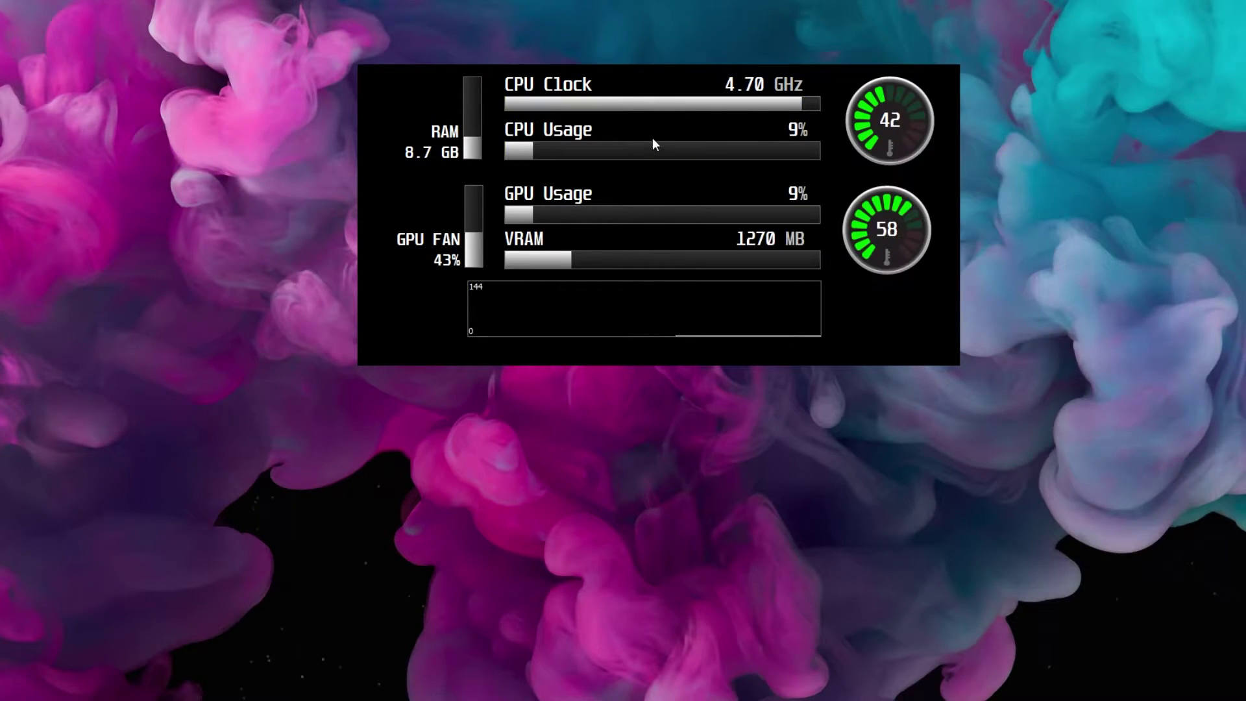
right_click(652, 137)
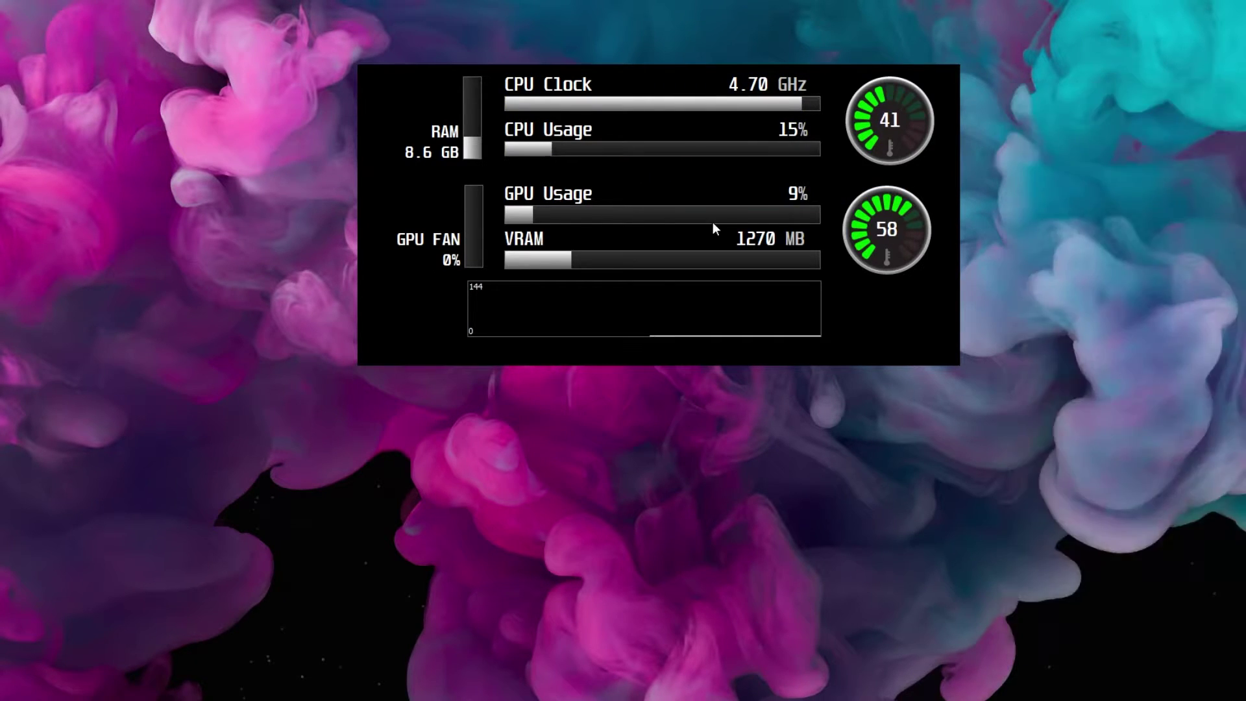
Shift the CPU and GPU meters to X 215 and move the RAM label, renamed SYSTEM MEM, to X 15
click(290, 286)
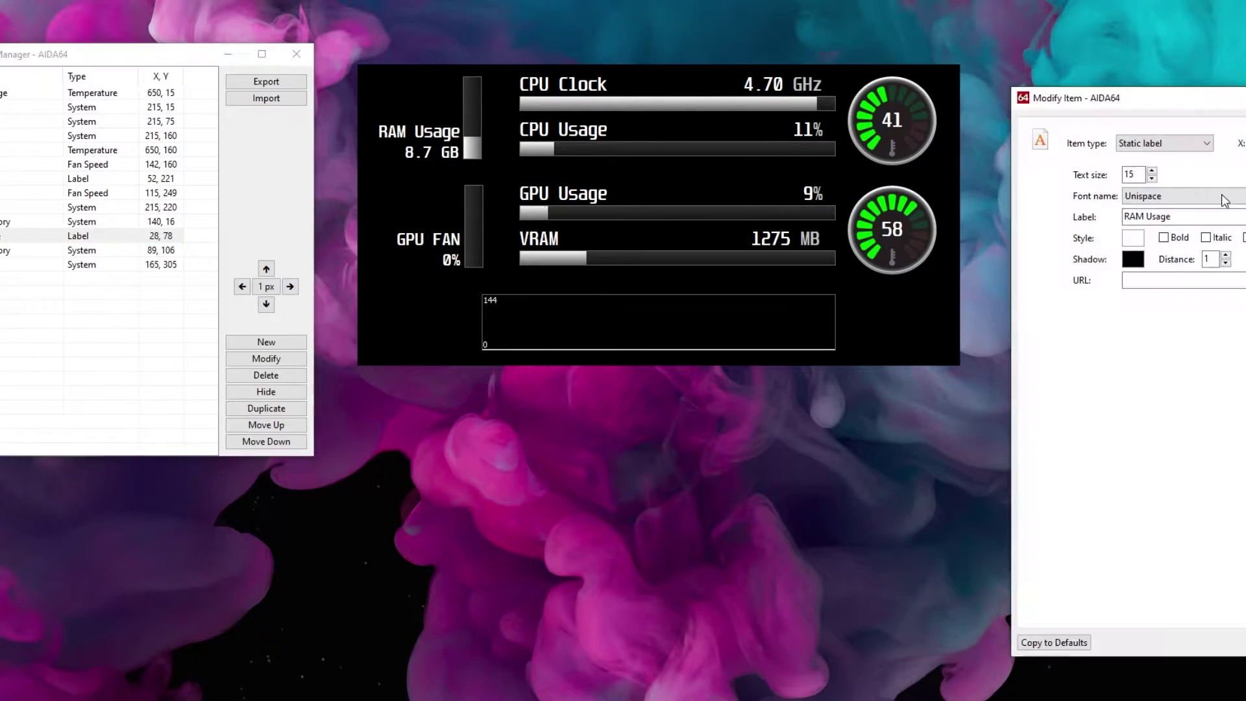
click(241, 286)
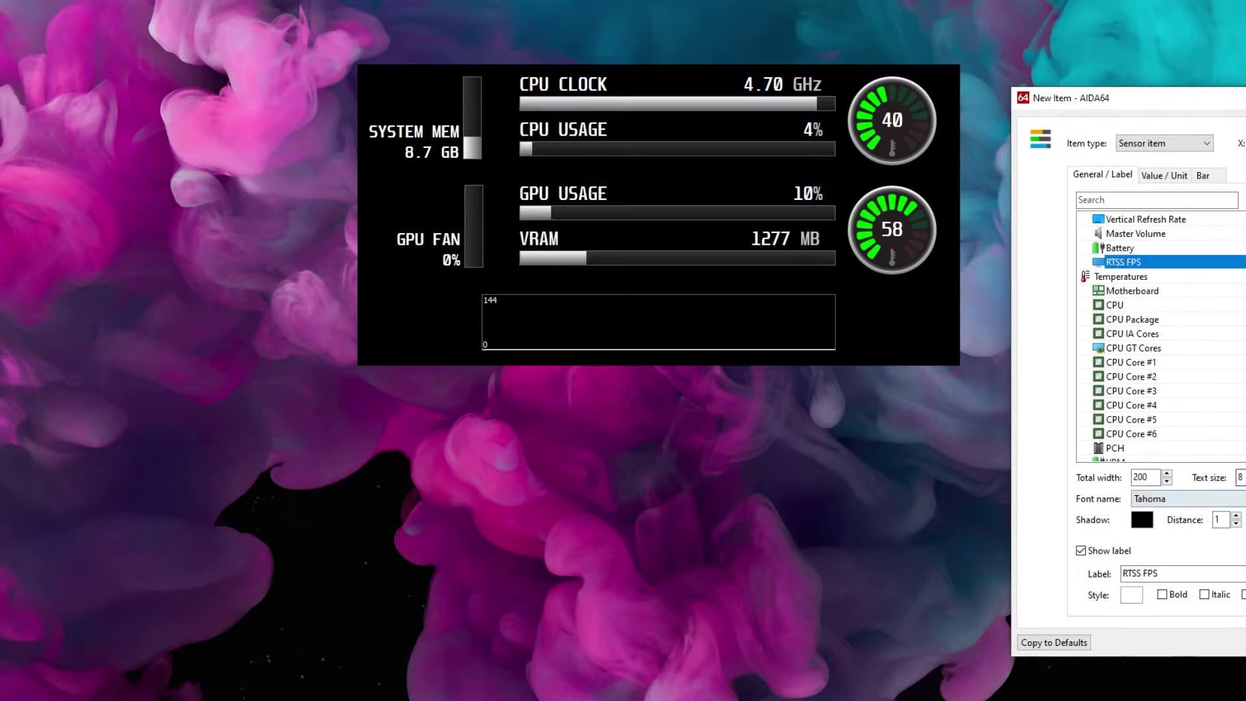
Add an RTSS FPS sensor item beside the graph, showing only its value with a grey FPS unit
click(1164, 175)
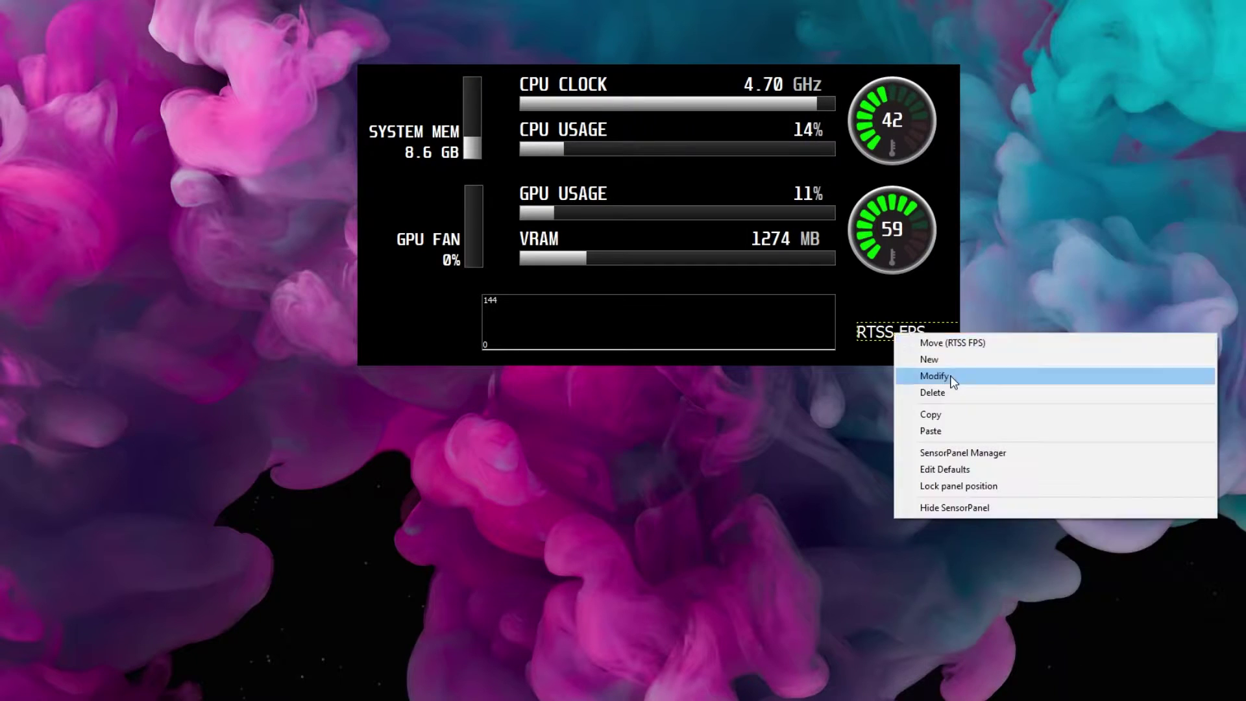
click(917, 373)
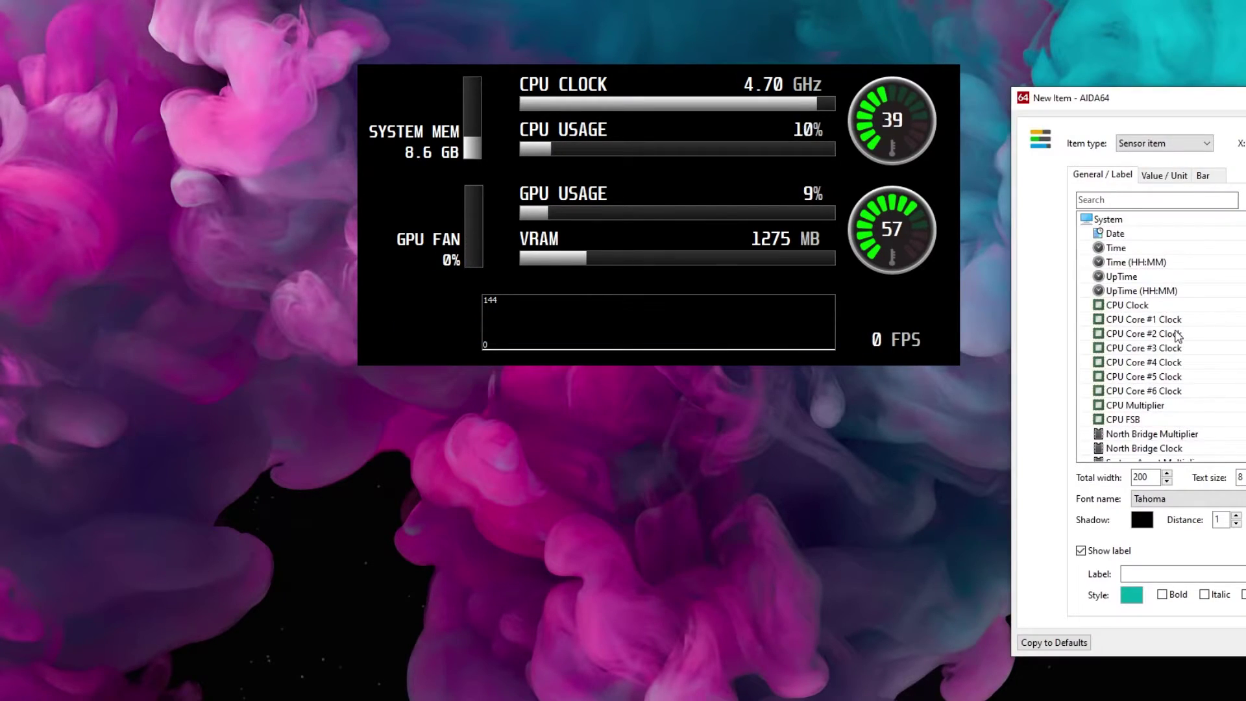
Add a clock speed item in MHz on the graph's other side and nudge the Used Memory item to X 90
scroll(1241, 348, down, 15)
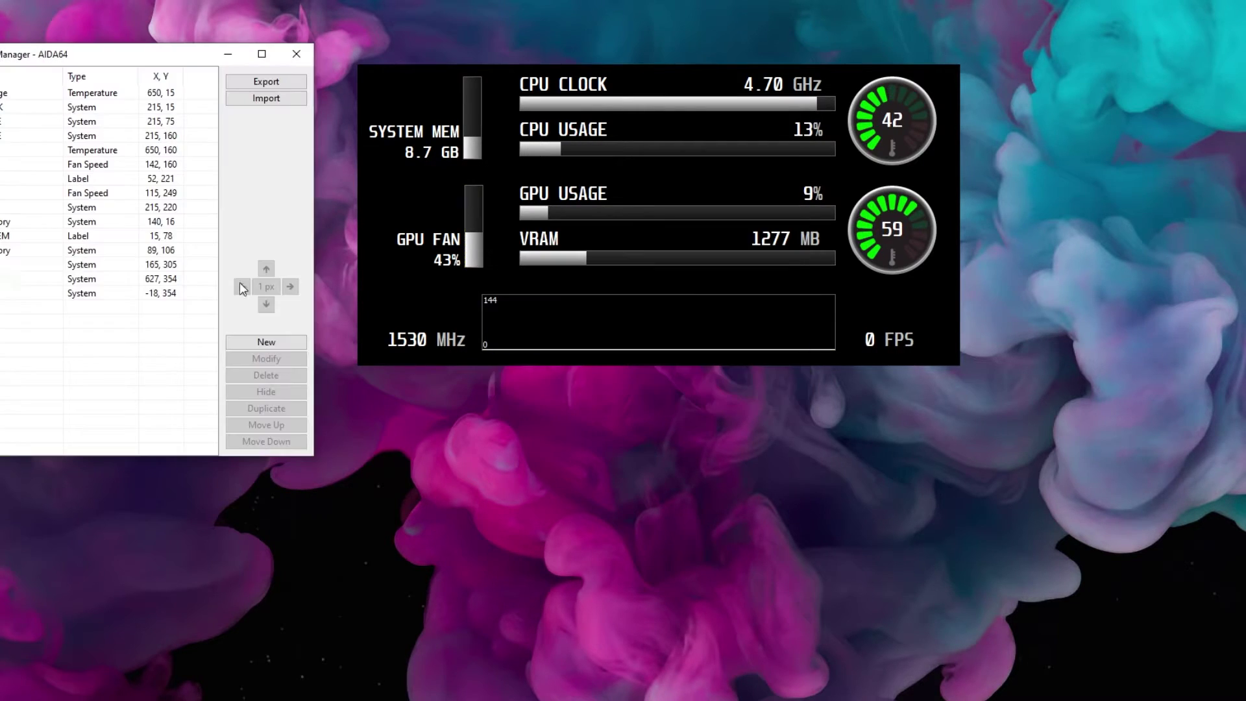
click(290, 286)
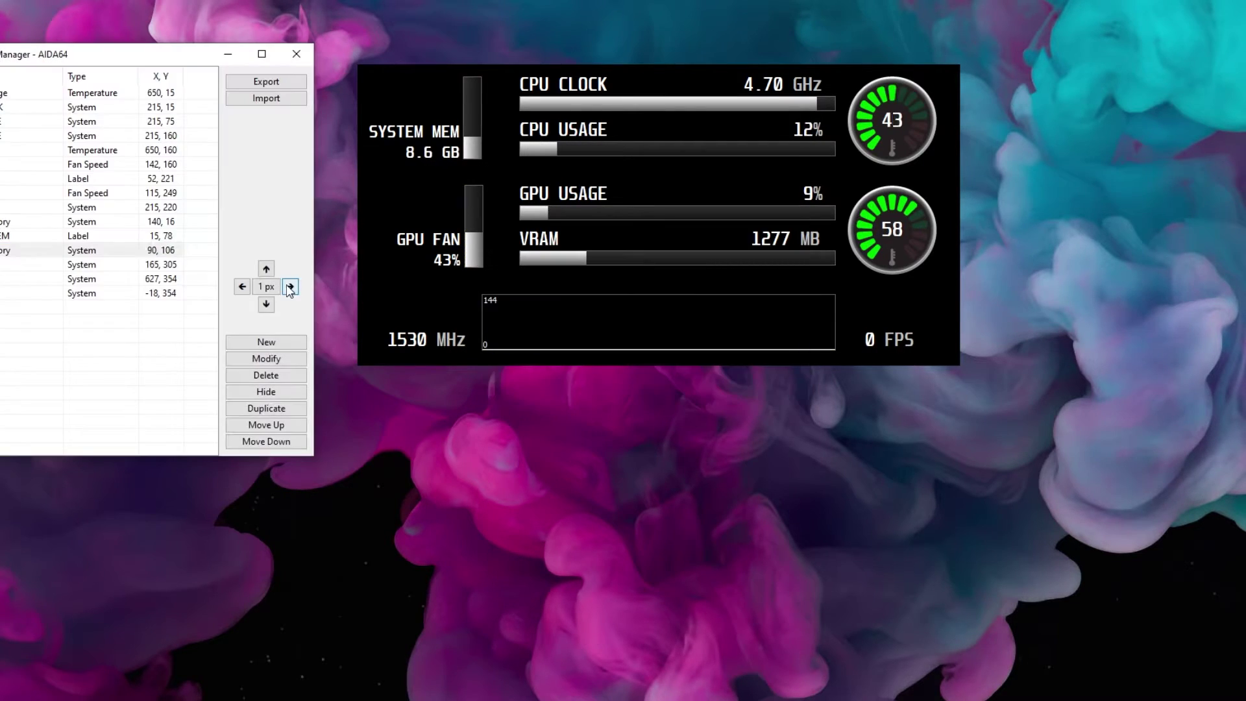